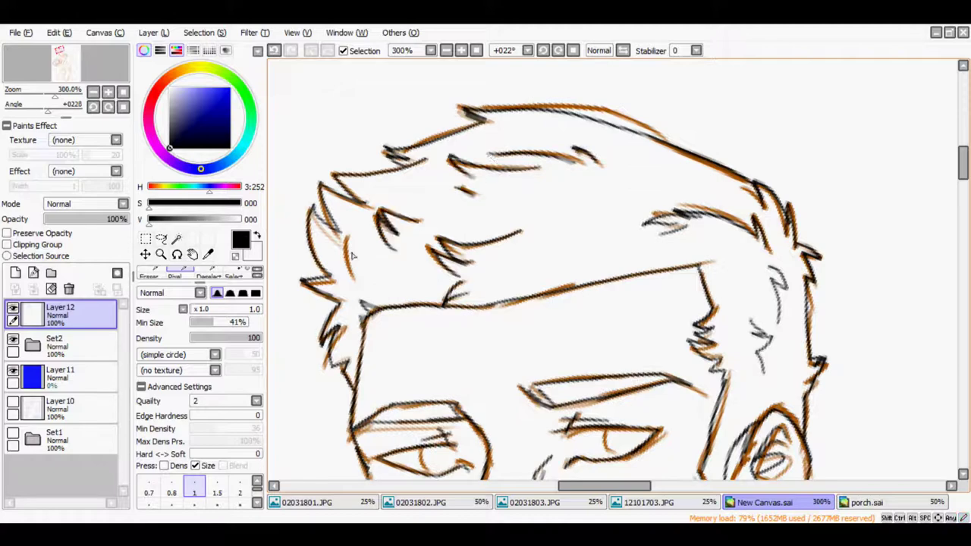
Trace the seated figure's trouser legs, fly and waist creases over the orange sketch on Layer12.
scroll(753, 247, up, 5)
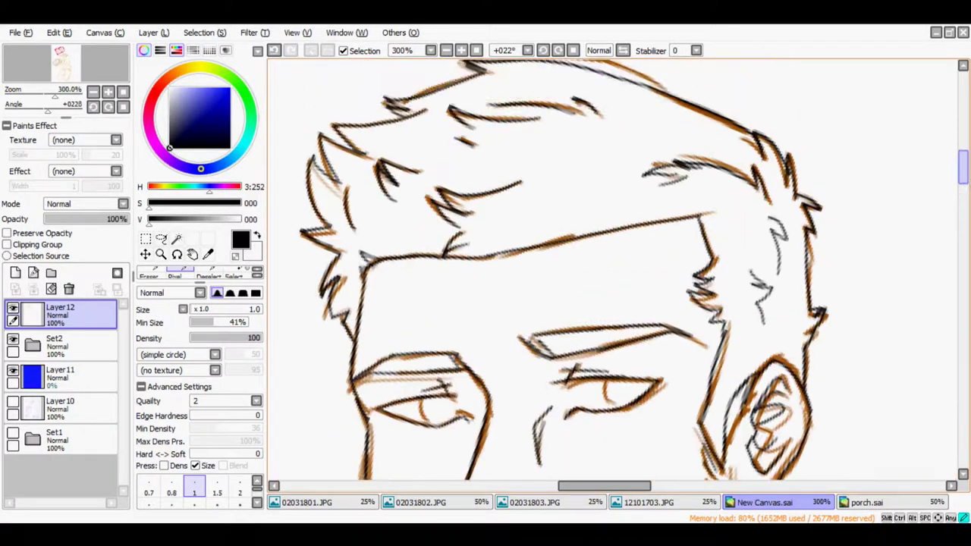
scroll(682, 227, down, 10)
key(Home)
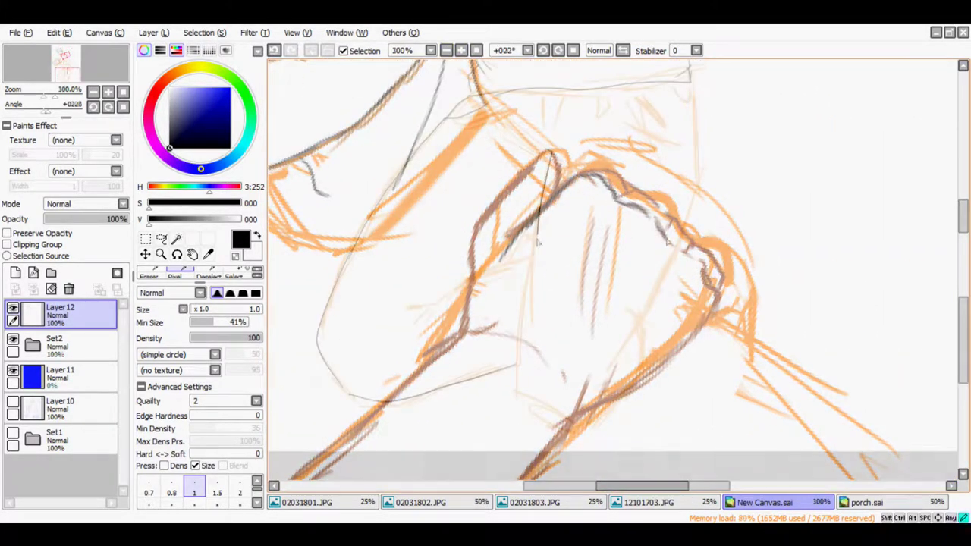
drag(681, 227, 618, 351)
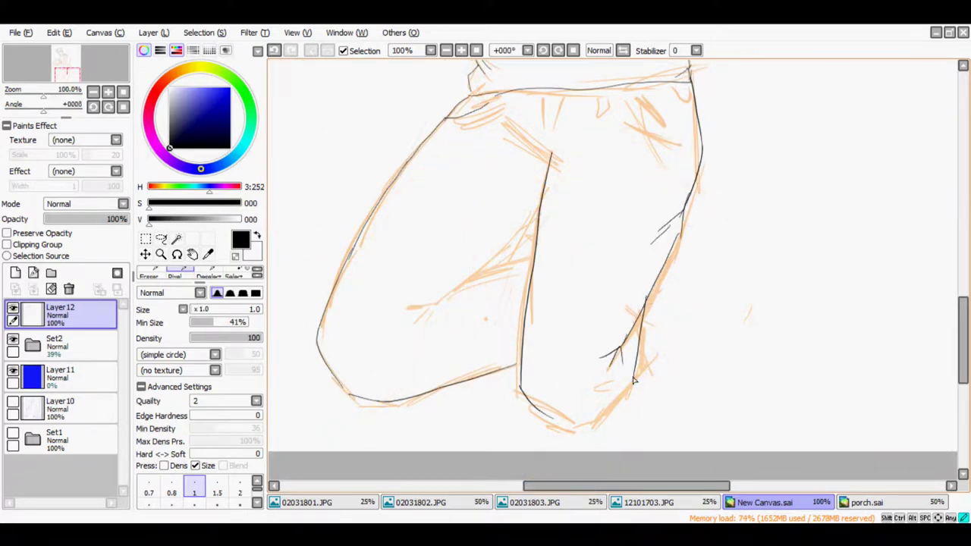
click(461, 50)
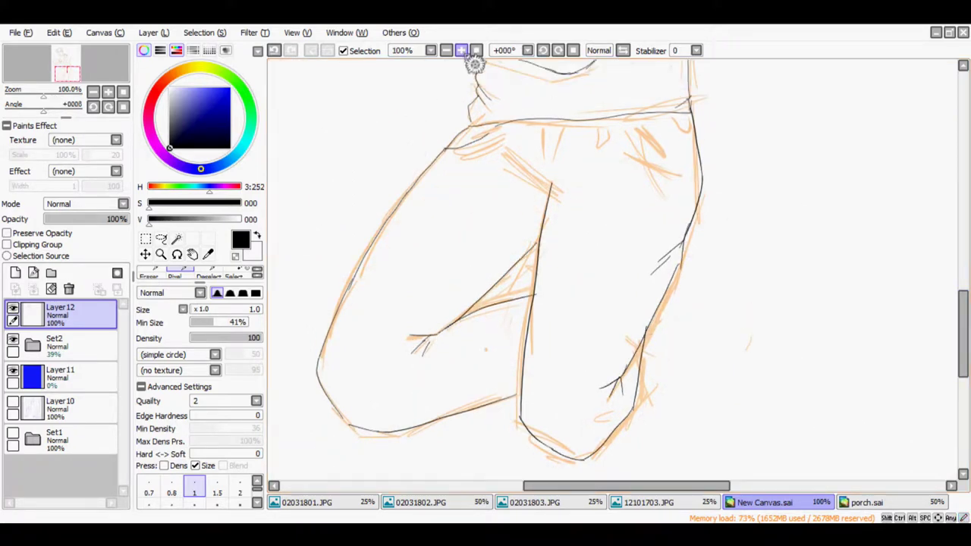
drag(512, 84, 506, 138)
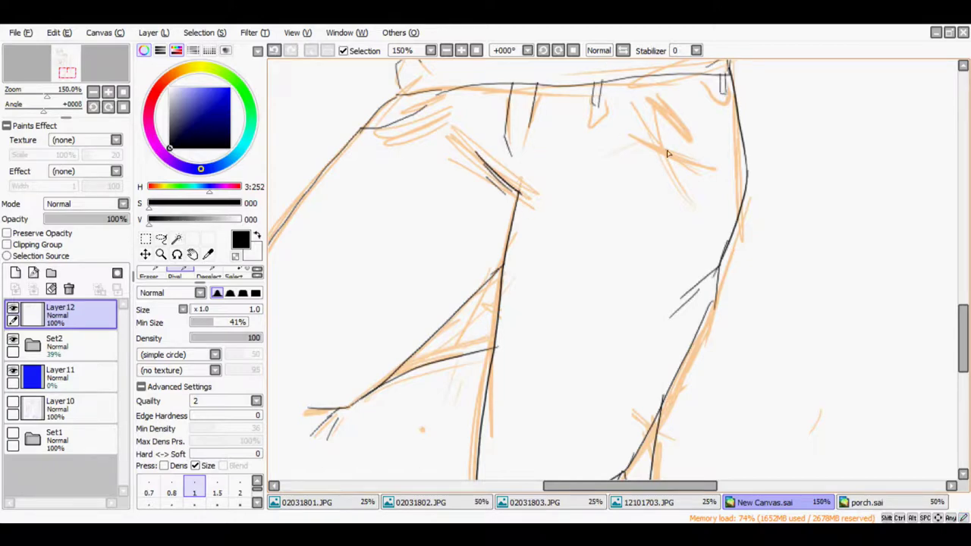
Draw the picture frame's outer border with straight lines on the Linework1 layer, following the green sketch.
mouse_move(965, 327)
mouse_down()
mouse_move(960, 386)
mouse_move(960, 325)
mouse_up()
click(445, 50)
scroll(556, 424, up, 3)
scroll(590, 274, left, 3)
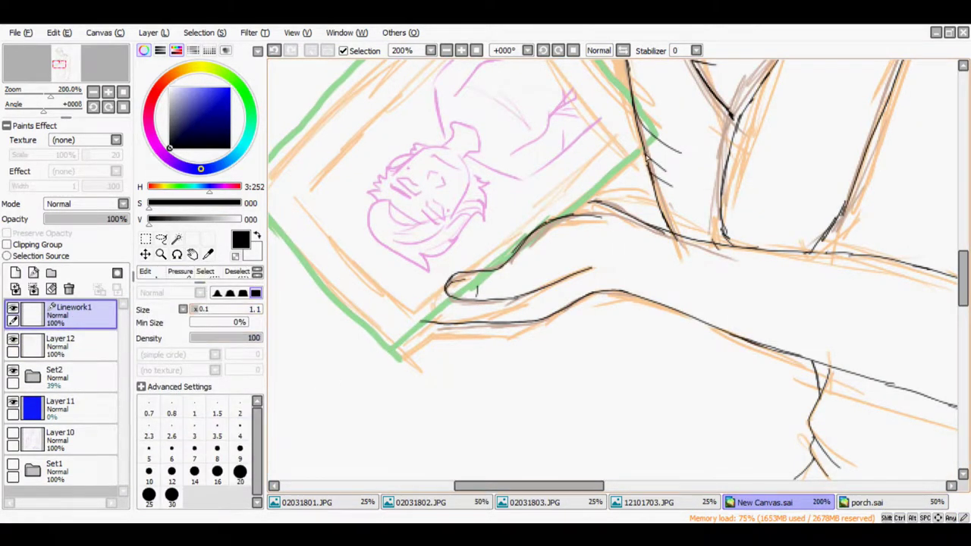
click(653, 144)
click(399, 358)
click(145, 271)
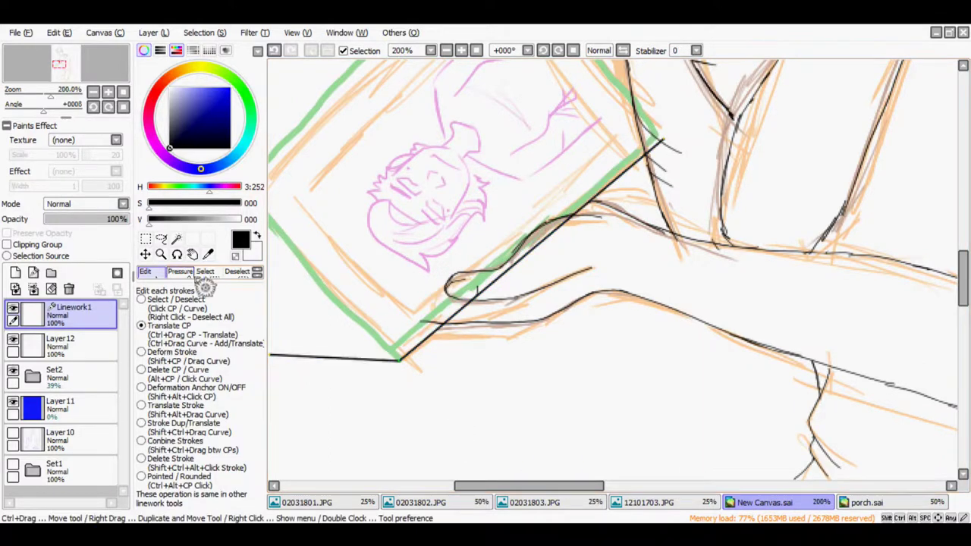
click(173, 271)
click(286, 187)
click(564, 101)
click(712, 312)
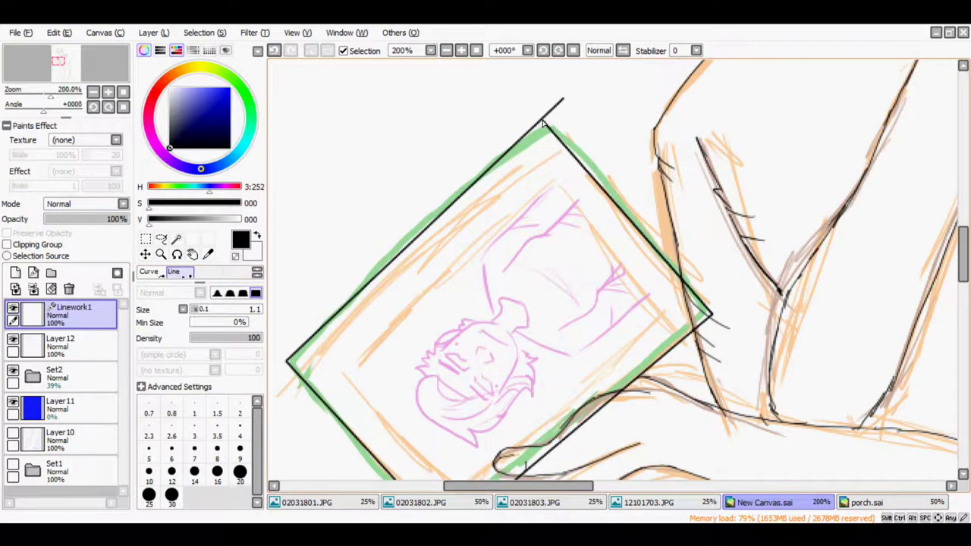
Add a new normal layer between Linework1 and Layer12.
click(16, 272)
mouse_move(596, 76)
mouse_down()
mouse_move(574, 71)
mouse_move(621, 99)
mouse_up()
click(33, 272)
Adjust the control points at the corners of the frame's outer border to square up its edges.
click(145, 270)
mouse_move(635, 429)
mouse_down()
mouse_move(637, 440)
mouse_move(644, 433)
mouse_move(635, 442)
mouse_move(650, 435)
mouse_up()
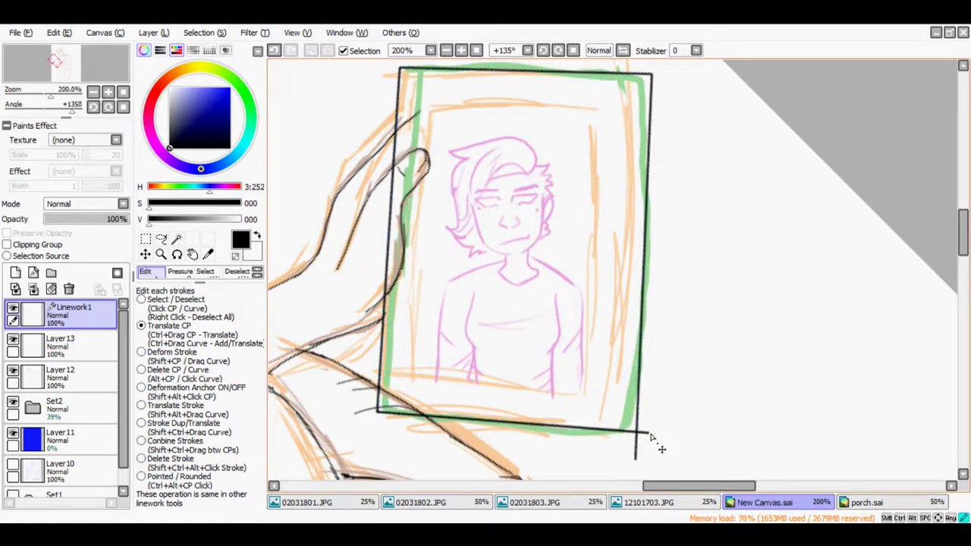
drag(652, 75, 656, 76)
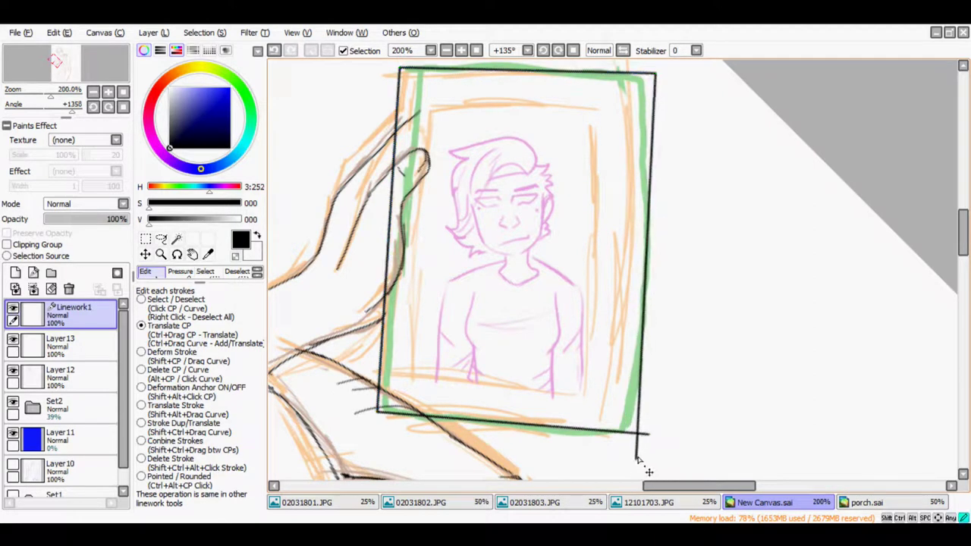
drag(647, 433, 650, 429)
mouse_move(378, 412)
mouse_down()
mouse_move(392, 426)
mouse_move(383, 414)
mouse_up()
Draw the frame's inner border with straight lines and merge the linework layer down.
click(257, 271)
click(184, 273)
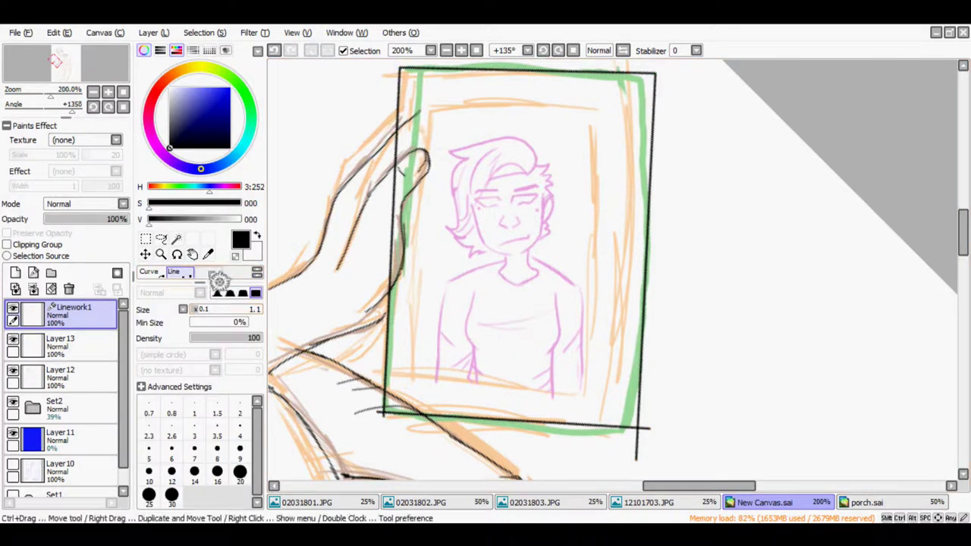
click(417, 86)
click(406, 395)
click(623, 409)
click(637, 91)
key(ctrl+e)
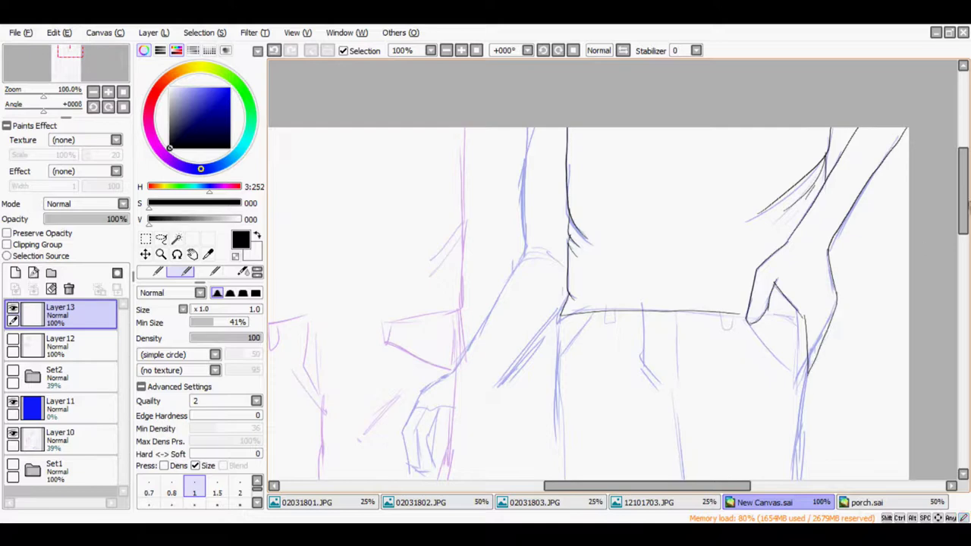
Trace the crotch folds and the inner and outer edges of one trouser leg on the blue-sketched standing figure.
scroll(924, 248, down, 5)
drag(673, 233, 750, 474)
scroll(811, 118, down, 3)
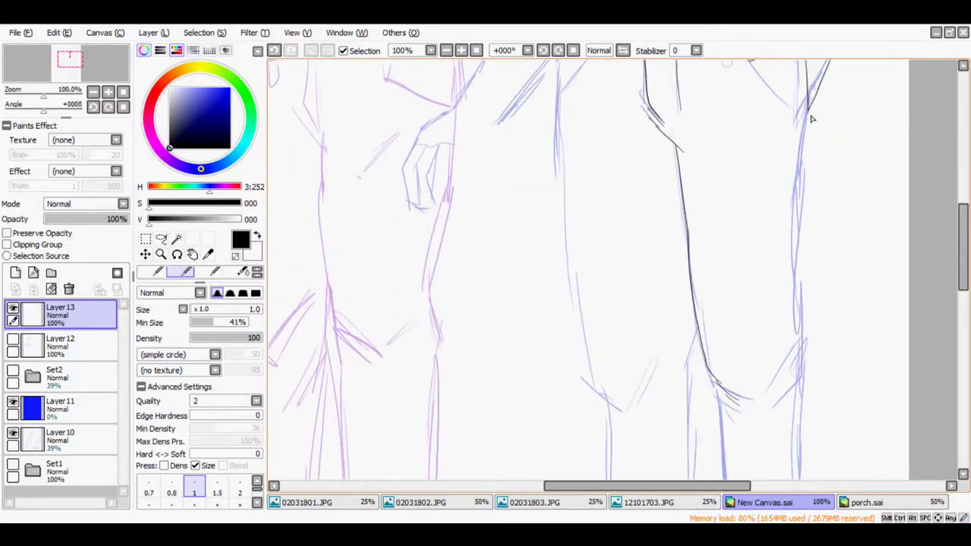
scroll(824, 372, down, 3)
mouse_move(802, 119)
mouse_down()
mouse_move(808, 331)
mouse_move(797, 476)
mouse_up()
scroll(804, 364, up, 8)
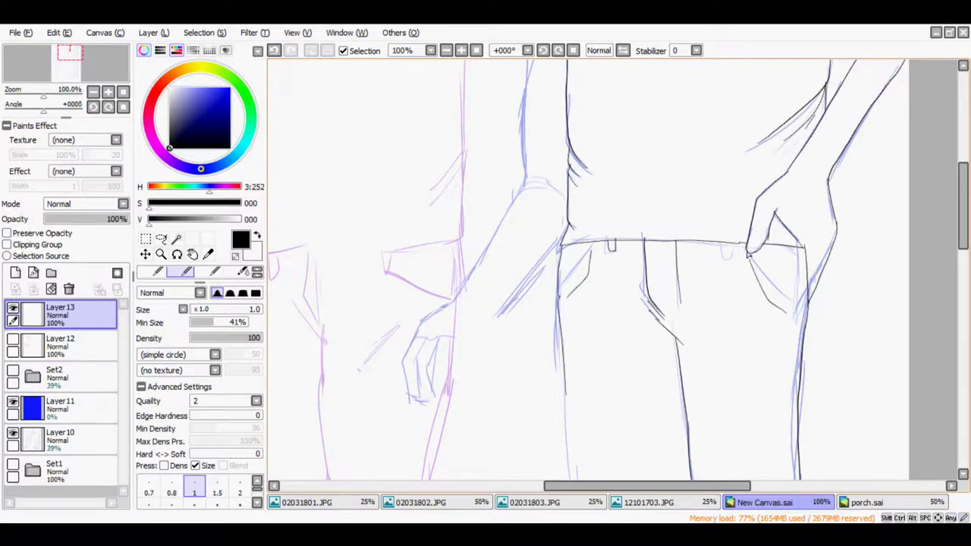
Trace the blue-sketched figure's other trouser leg down to its cuff on Layer13.
scroll(888, 251, down, 7)
drag(649, 299, 635, 341)
scroll(683, 303, down, 3)
drag(691, 138, 687, 379)
scroll(687, 379, down, 3)
drag(612, 226, 591, 444)
scroll(958, 364, down, 3)
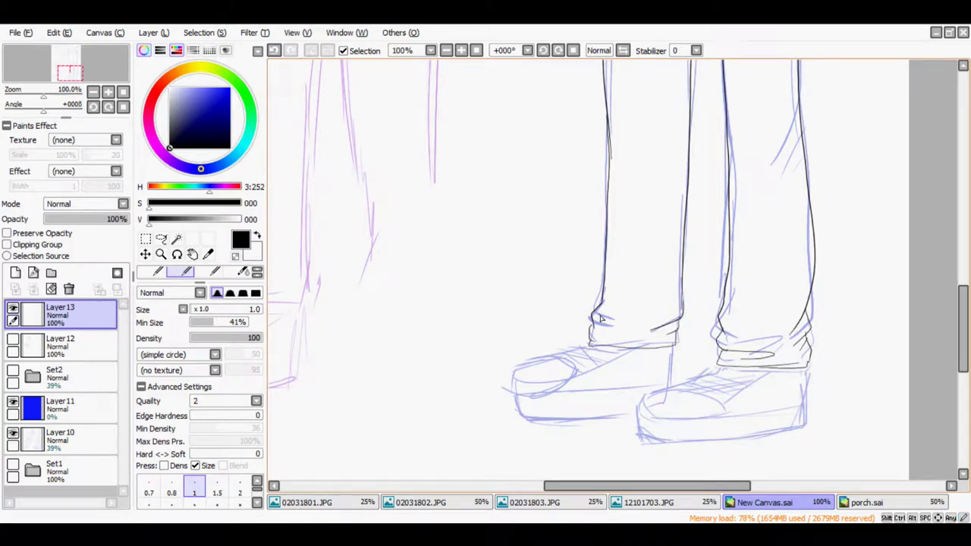
Trace the outlines, soles and toe caps of the blue-sketched figure's two shoes.
scroll(807, 313, down, 2)
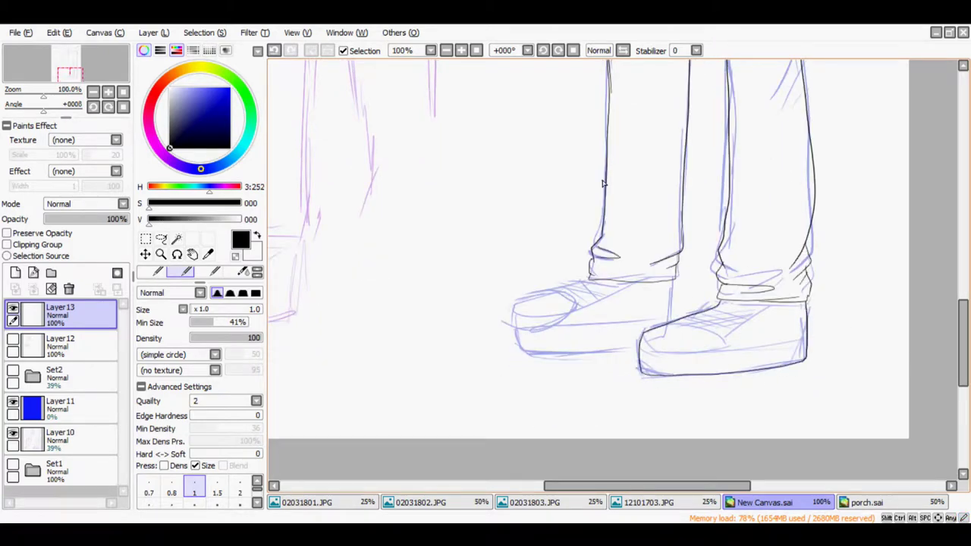
key(ctrl+plus)
drag(807, 349, 668, 351)
scroll(759, 342, right, 3)
drag(734, 346, 897, 326)
scroll(744, 460, left, 5)
mouse_move(633, 211)
mouse_down()
mouse_move(485, 258)
mouse_move(733, 346)
mouse_up()
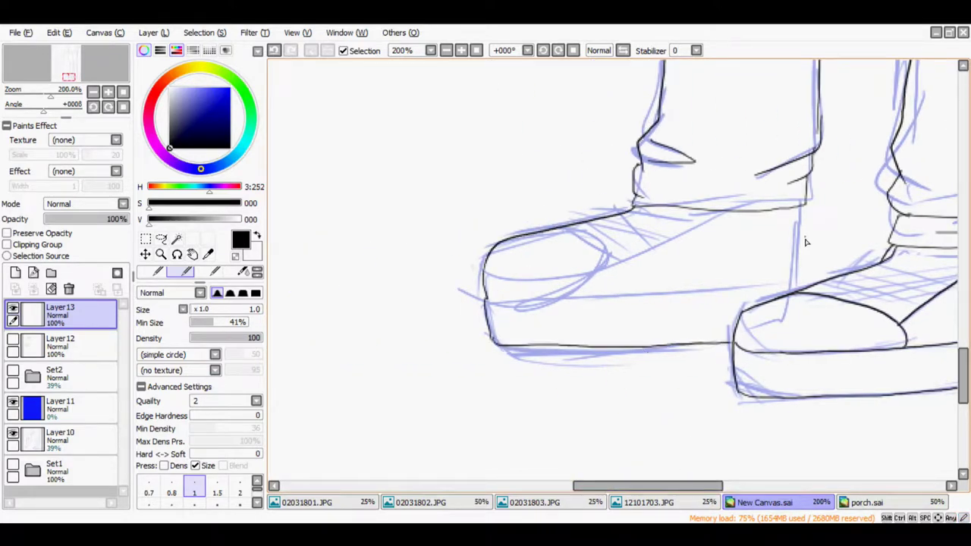
scroll(637, 257, right, 3)
drag(672, 328, 424, 338)
Trace the blue-sketched figure's forearm and the hand resting on the seated figure's shoulder.
key(e)
scroll(640, 400, up, 10)
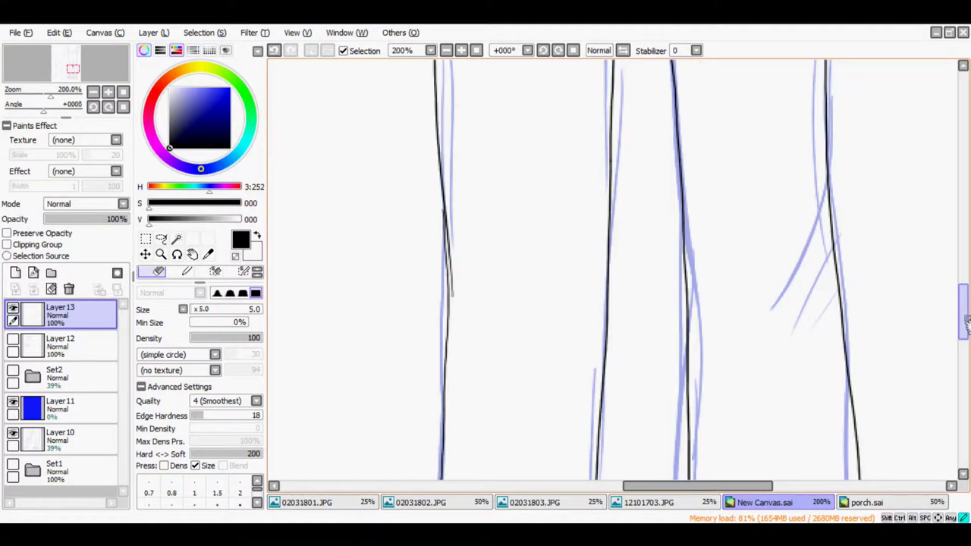
key(n)
mouse_move(523, 101)
mouse_down()
mouse_move(550, 275)
mouse_move(484, 184)
mouse_up()
scroll(550, 275, down, 5)
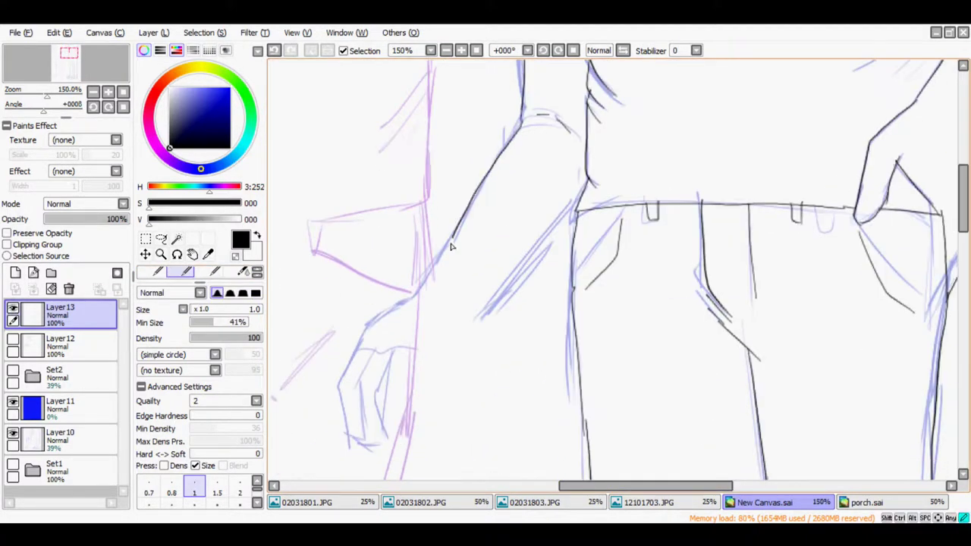
scroll(472, 335, up, 10)
scroll(468, 189, down, 2)
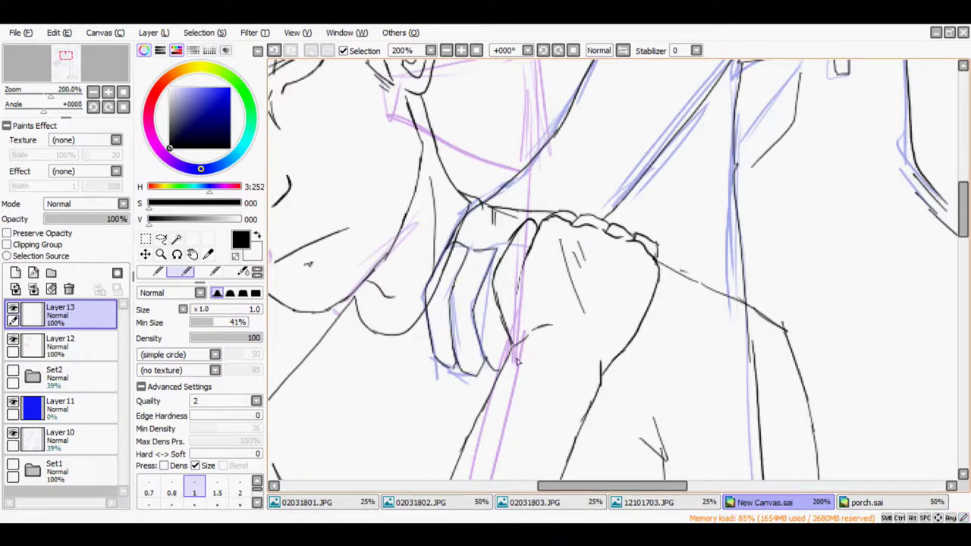
Trace the sides, creases and hem of the purple-sketched standing figure's shirt.
scroll(508, 369, up, 5)
scroll(455, 281, left, 5)
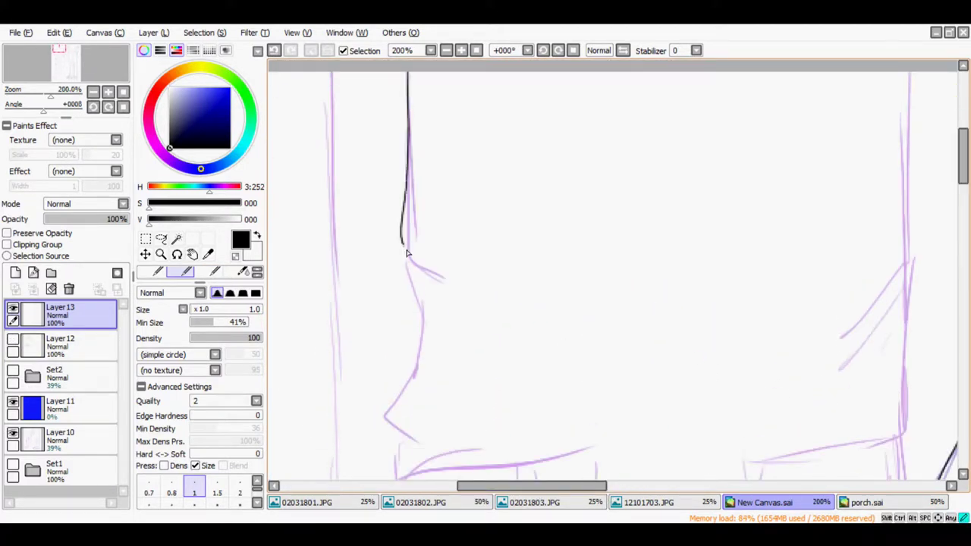
drag(399, 435, 425, 455)
drag(906, 73, 891, 326)
drag(903, 186, 894, 436)
scroll(910, 304, down, 4)
drag(397, 304, 909, 258)
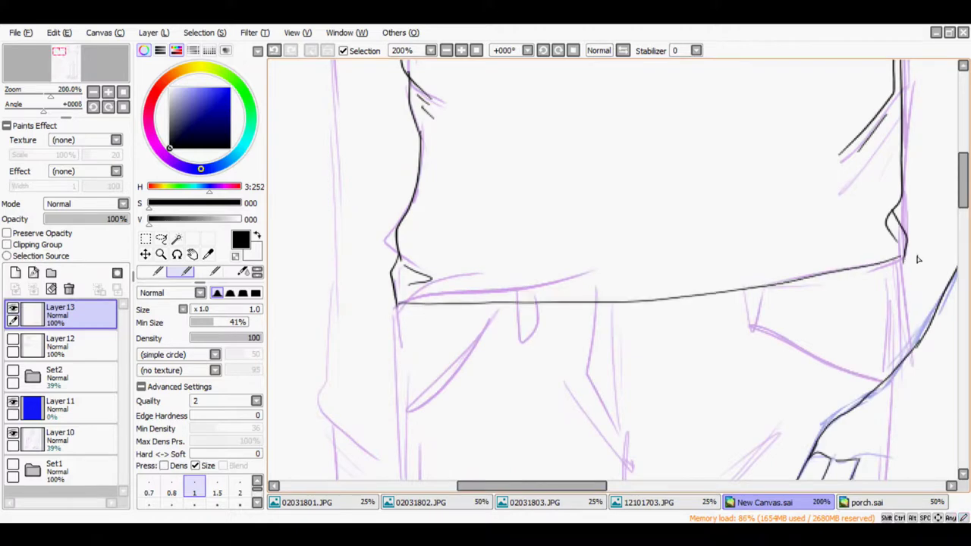
Trace the purple-sketched figure's fly, belt loops, pocket and inner trouser leg with its knee folds.
scroll(682, 265, down, 3)
drag(584, 205, 620, 326)
drag(618, 211, 632, 311)
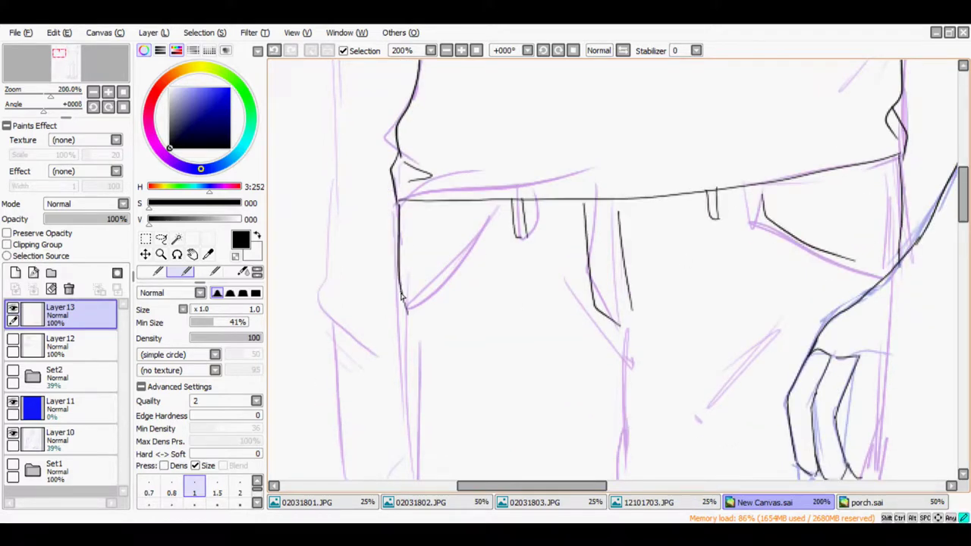
scroll(531, 228, down, 3)
scroll(683, 197, down, 3)
scroll(630, 387, up, 3)
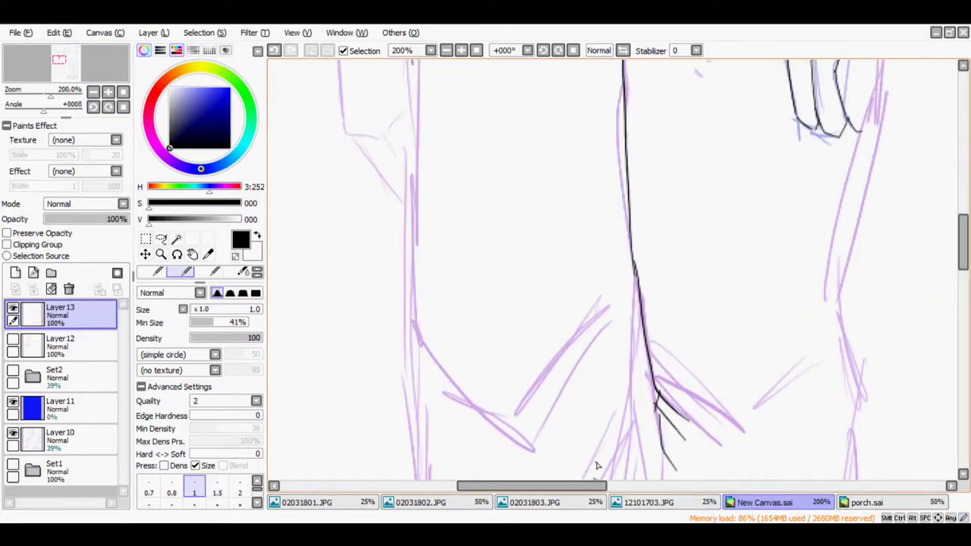
scroll(945, 276, right, 5)
drag(961, 275, 961, 330)
scroll(747, 374, down, 3)
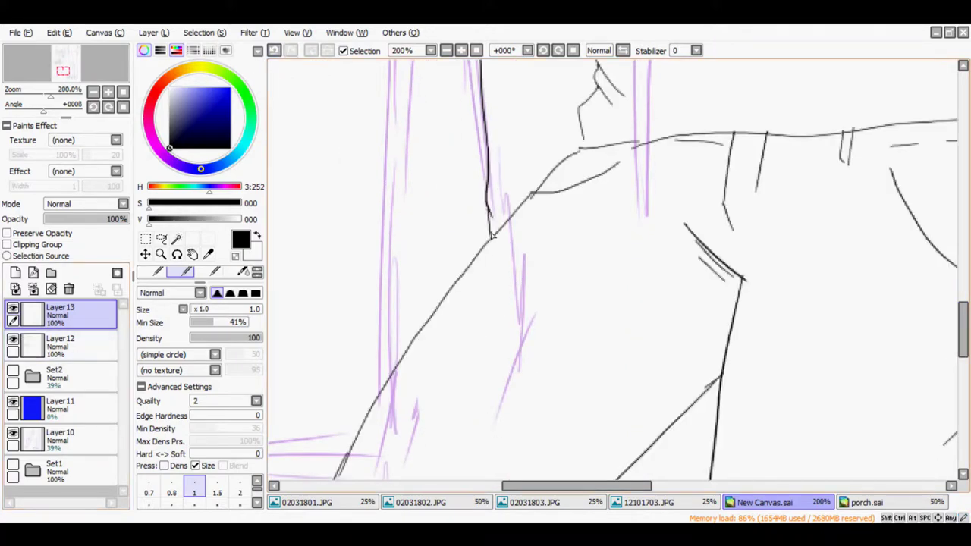
Trace the purple-sketched figure's hanging arm, wrist and hand beside the trousers.
scroll(747, 374, left, 3)
scroll(747, 374, up, 10)
scroll(746, 374, left, 2)
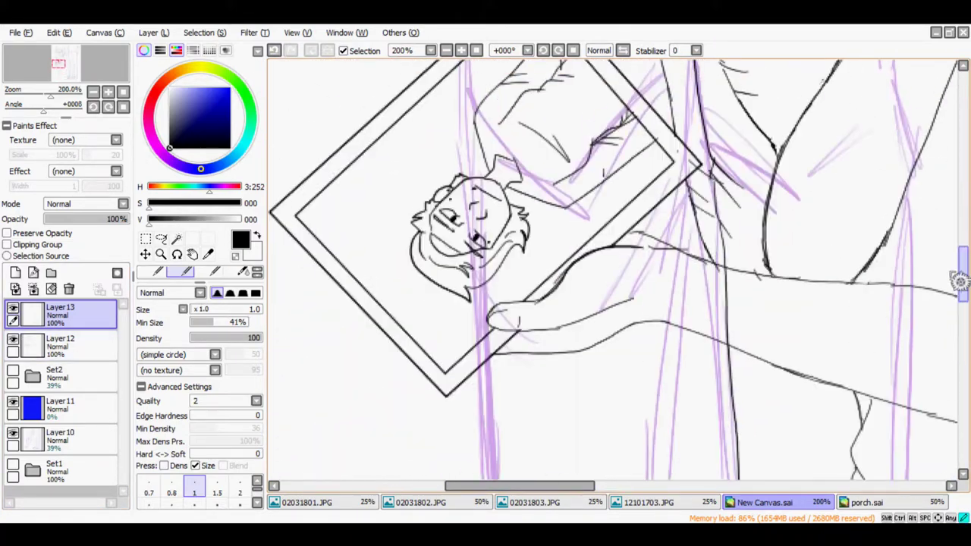
scroll(393, 435, down, 3)
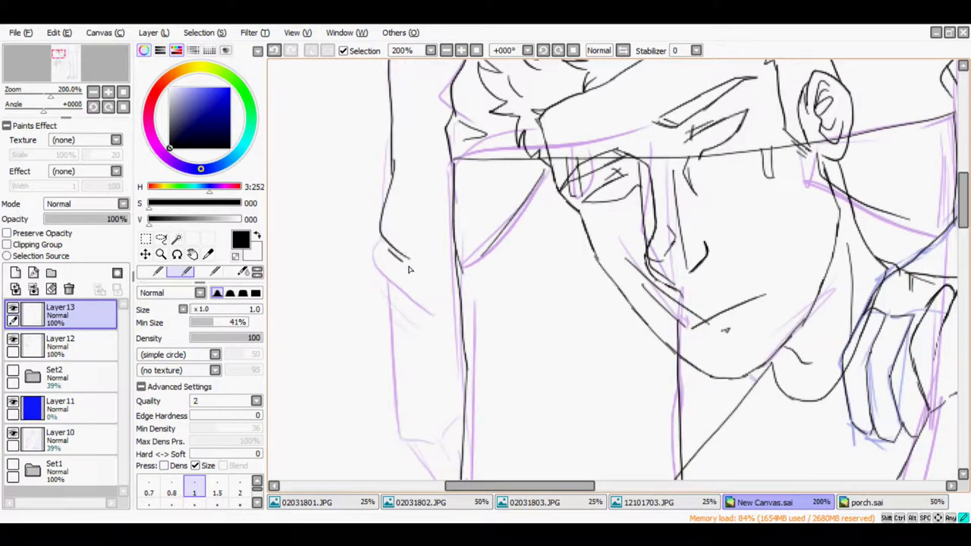
scroll(958, 244, down, 3)
drag(421, 253, 461, 301)
drag(411, 232, 431, 227)
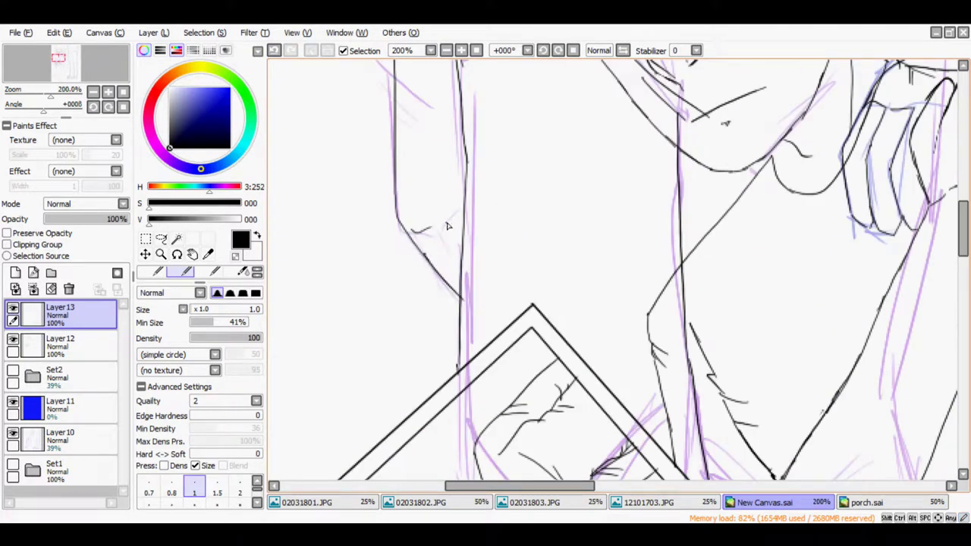
Trace the purple-sketched figure's outer trouser leg, cuff and shoe up to the seated figure's knee.
scroll(499, 195, down, 5)
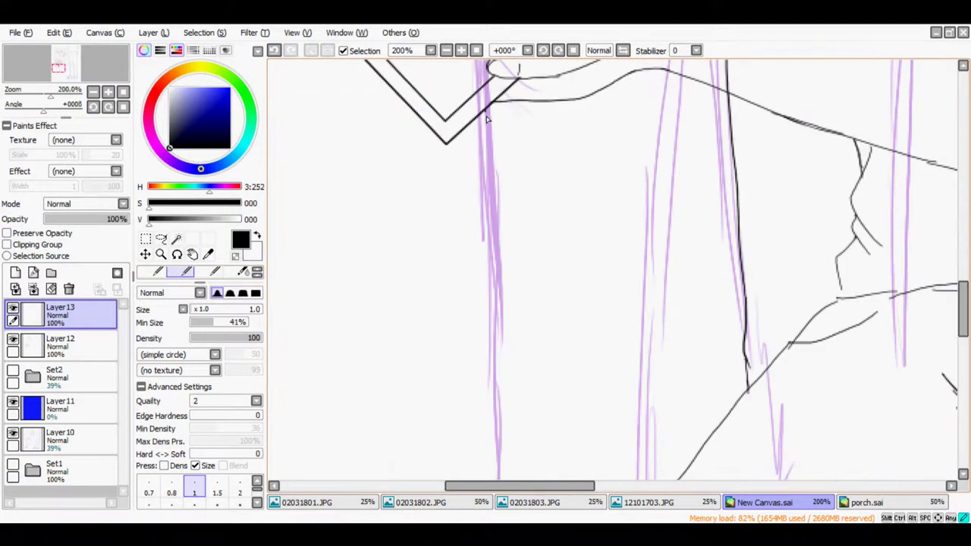
scroll(653, 264, up, 5)
scroll(661, 250, down, 6)
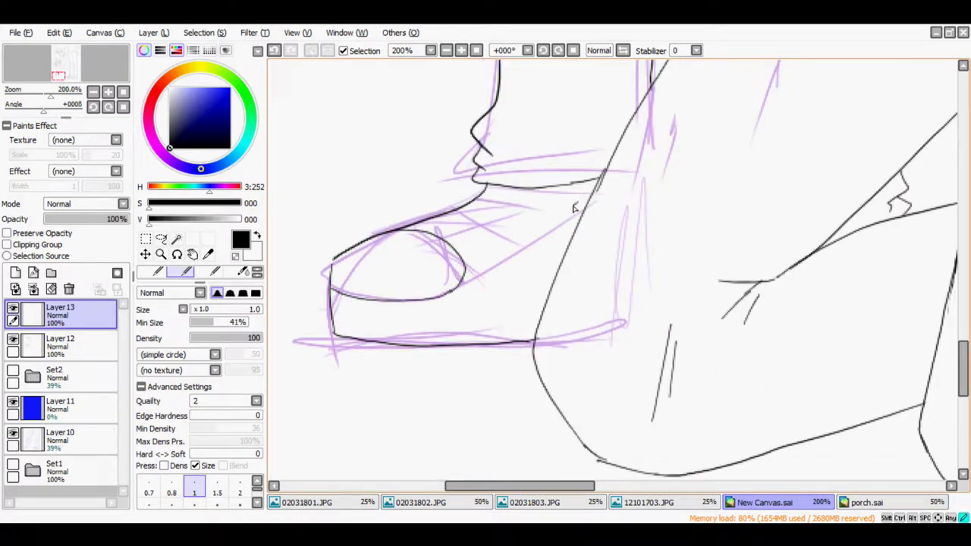
Hide the blue and purple sketch on Layer10 and check the combined line art of all three figures.
key(minus)
key(minus)
key(minus)
key(minus)
scroll(758, 228, up, 3)
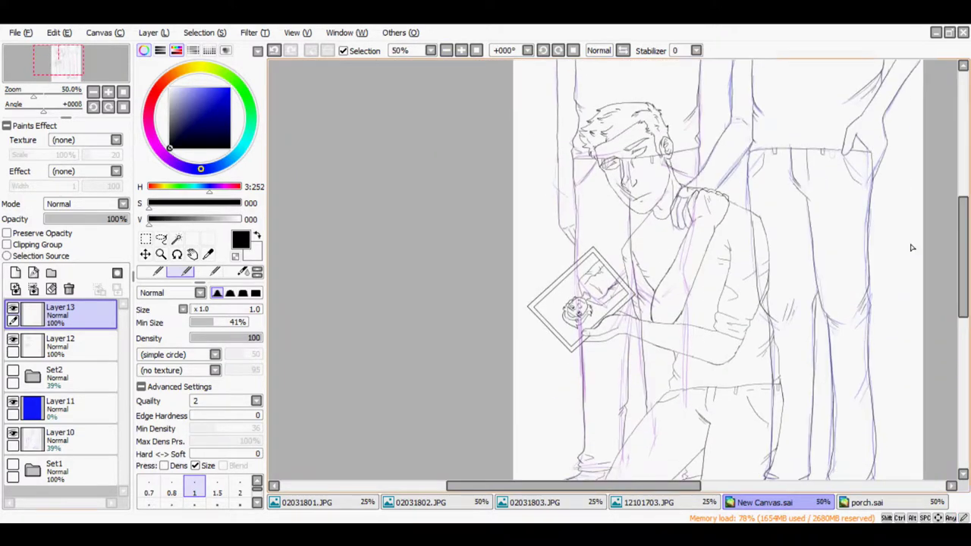
scroll(965, 299, down, 1)
scroll(682, 265, up, 4)
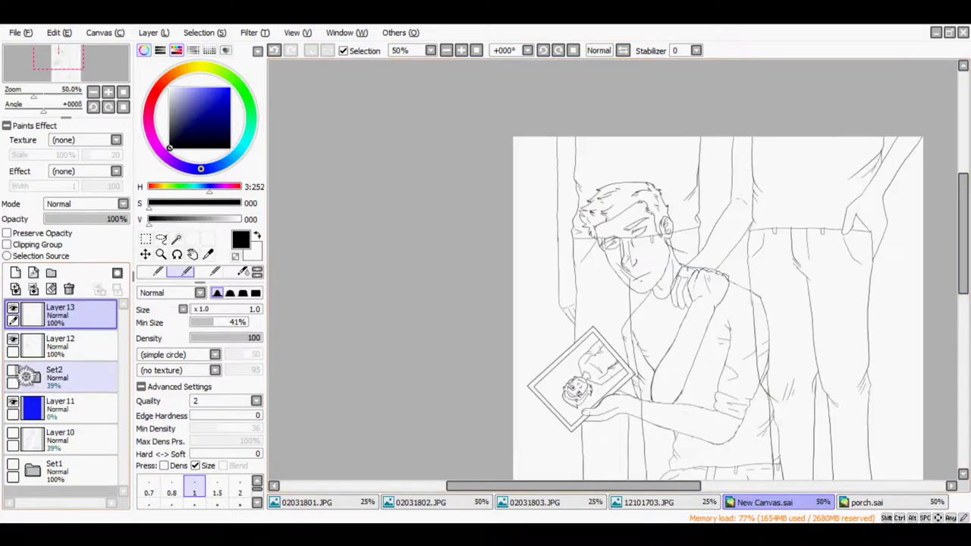
scroll(606, 303, right, 2)
scroll(606, 303, up, 1)
Erase the outer edge of the standing figure's arm beside the seated figure's head and redraw it narrower.
click(461, 52)
scroll(413, 297, left, 2)
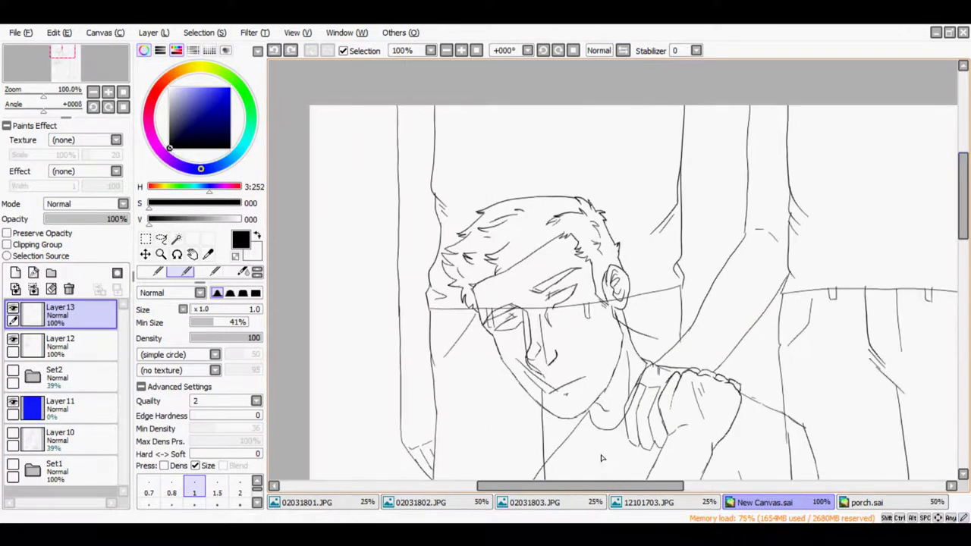
key(e)
drag(398, 217, 402, 288)
drag(402, 420, 402, 327)
key(n)
key(e)
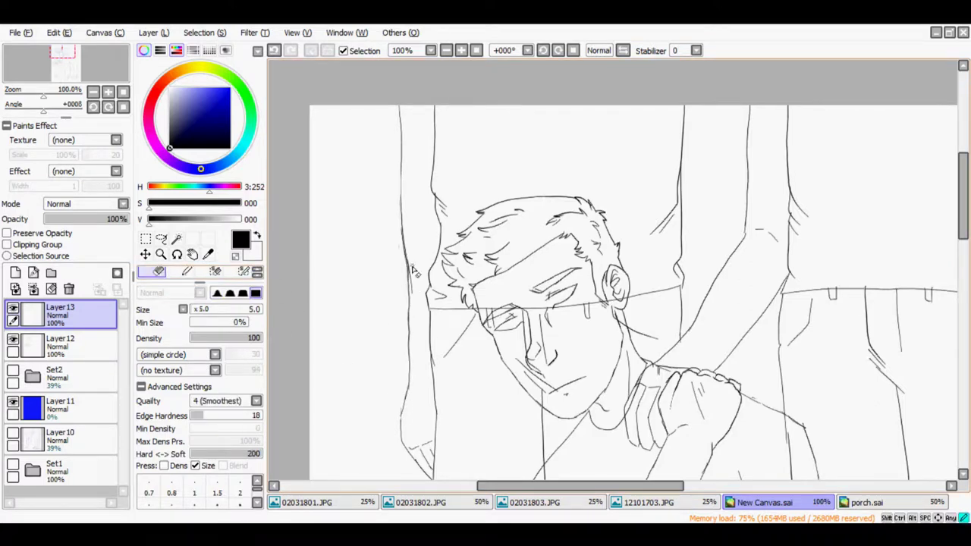
Lasso the standing figure's hanging wrist and hand and move them up to shorten the arm.
scroll(633, 270, down, 3)
key(a)
drag(387, 231, 402, 360)
key(v)
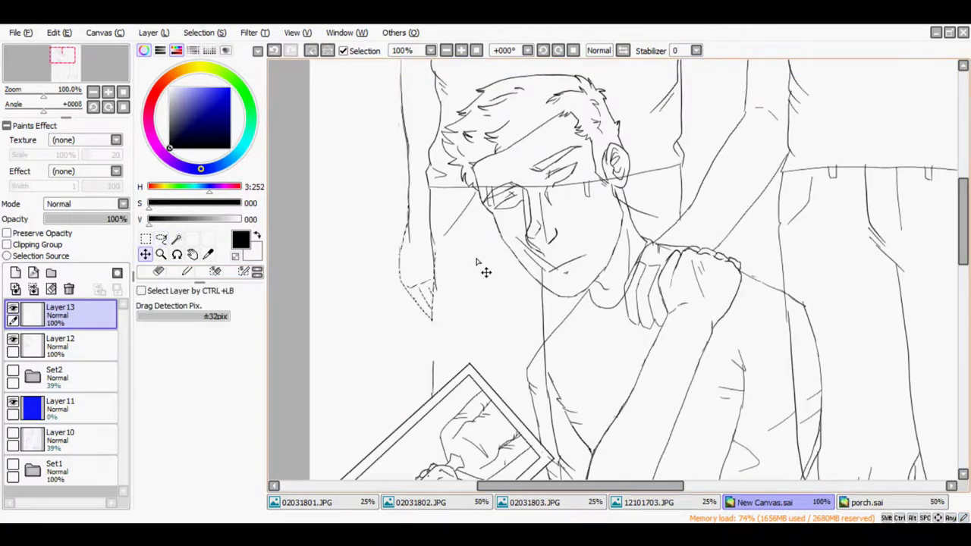
Draw the standing figure's other arm edge and elbow creases beside the torso with the size 1 pen.
click(180, 271)
click(193, 490)
scroll(535, 208, up, 4)
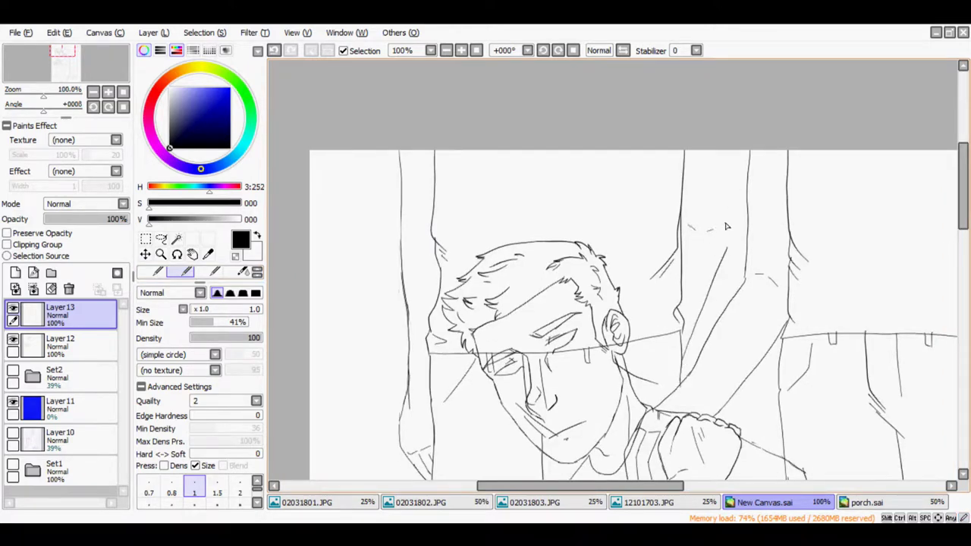
scroll(634, 270, down, 2)
scroll(269, 281, down, 1)
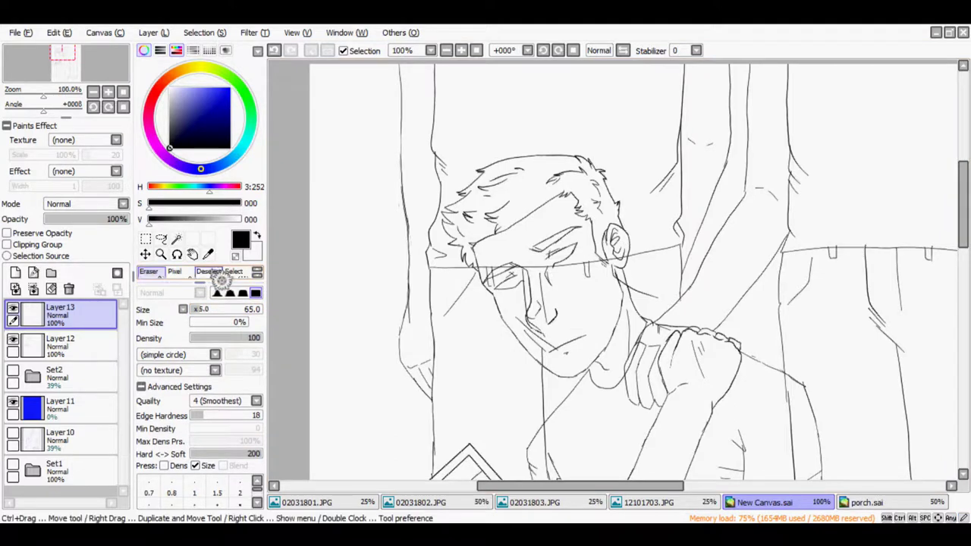
Try to erase the waistline crossing the seated man's face, and undo the erasing.
click(208, 273)
scroll(227, 282, up, 2)
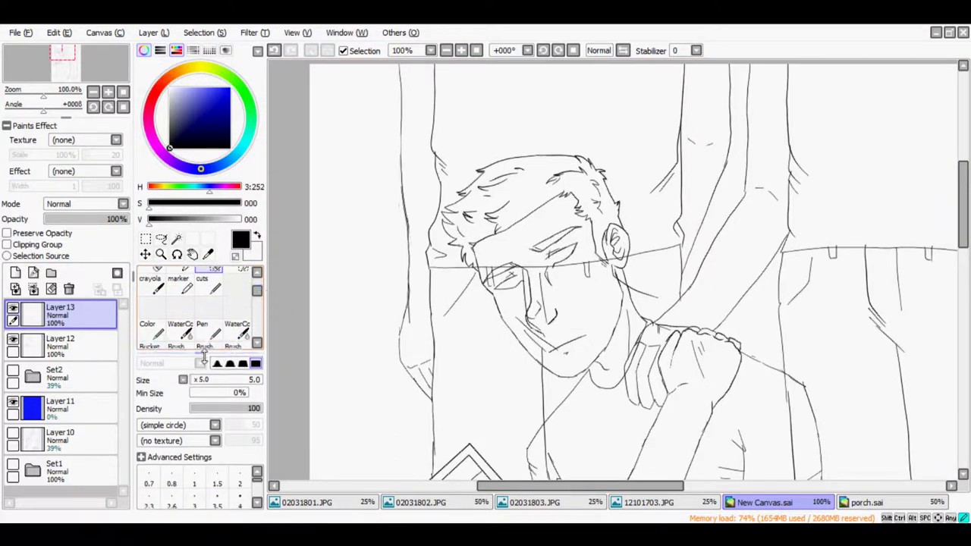
scroll(162, 281, down, 2)
click(159, 279)
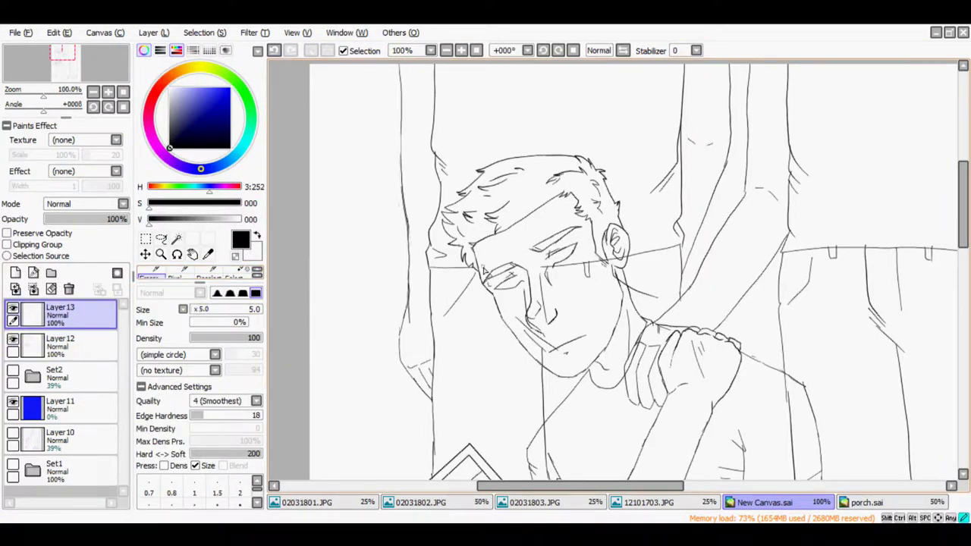
click(274, 50)
click(274, 50)
click(273, 50)
Reorder the two line-art layers and rename them "cullen lines" and "deacon n aiden".
drag(61, 312, 76, 357)
double_click(89, 320)
text(cullen lines)
key(Return)
double_click(101, 349)
text(deaco)
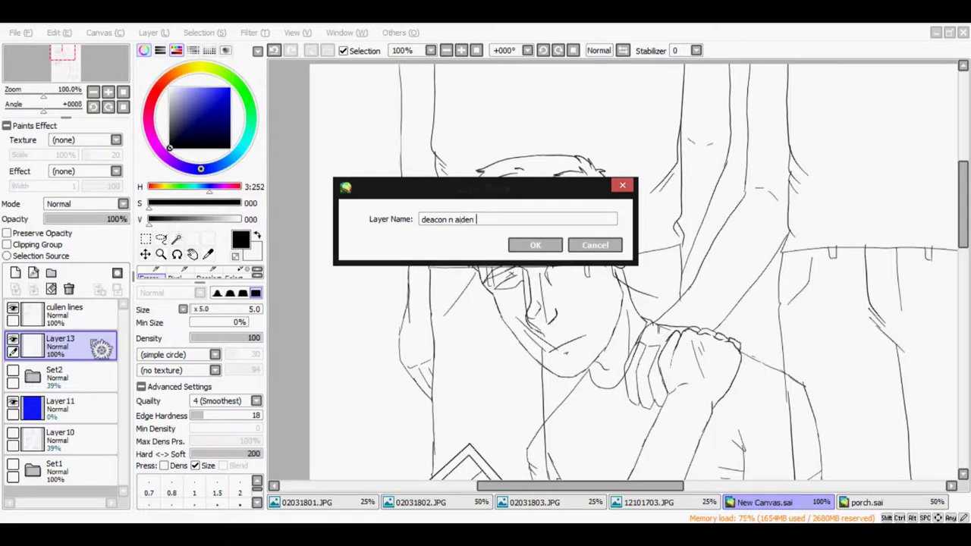
text(n n aiden)
key(Return)
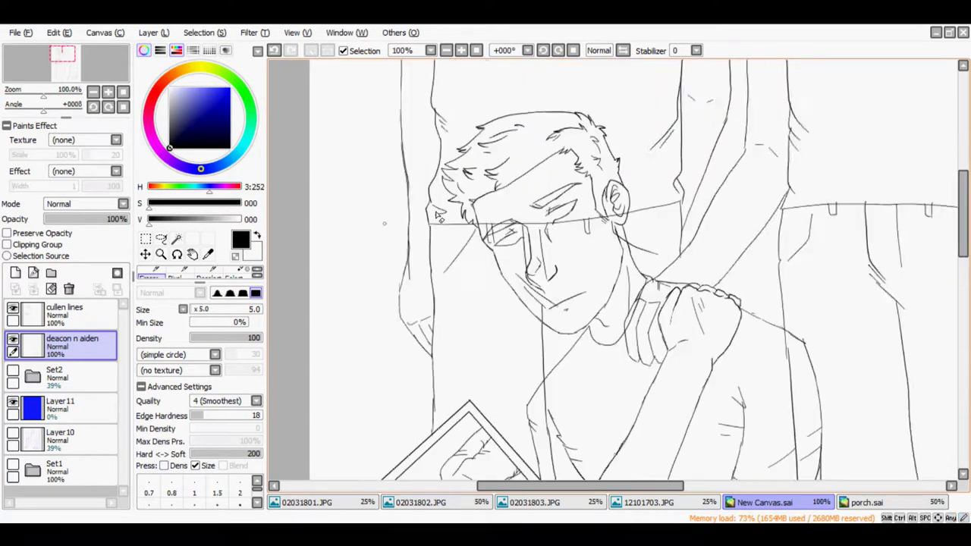
Hide the deacon n aiden layer, add a layer for the seated man's fill, and magic-wand the background on cullen lines.
click(13, 343)
click(15, 273)
click(75, 312)
click(176, 238)
click(364, 113)
click(234, 286)
scroll(389, 199, up, 1)
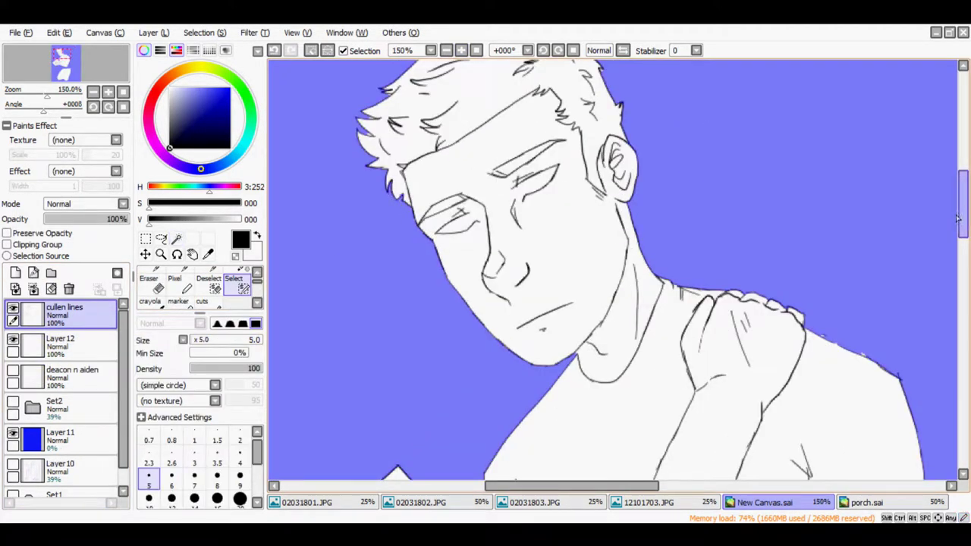
Deselect narrow bands just inside the seated man's shirt edges below the forearm and behind the elbow.
drag(958, 218, 957, 193)
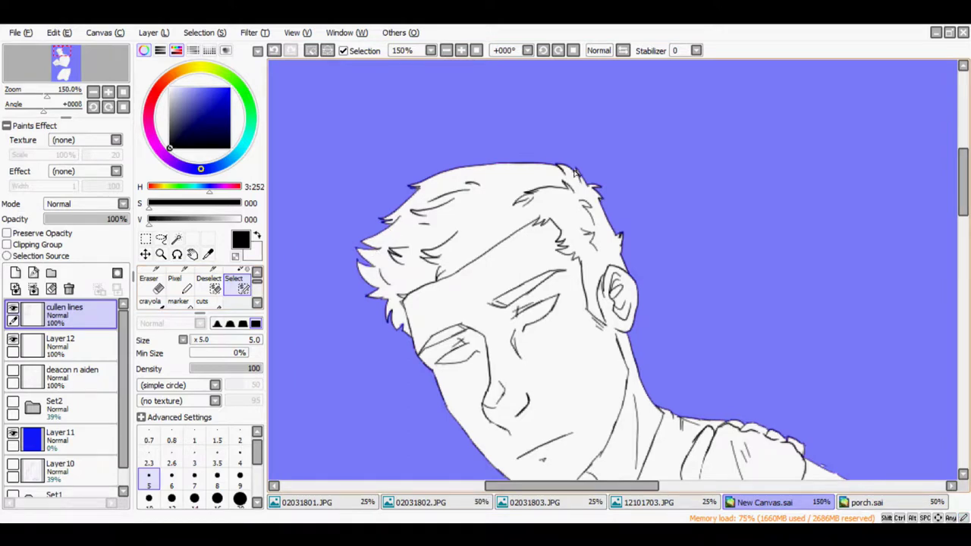
scroll(578, 173, down, 5)
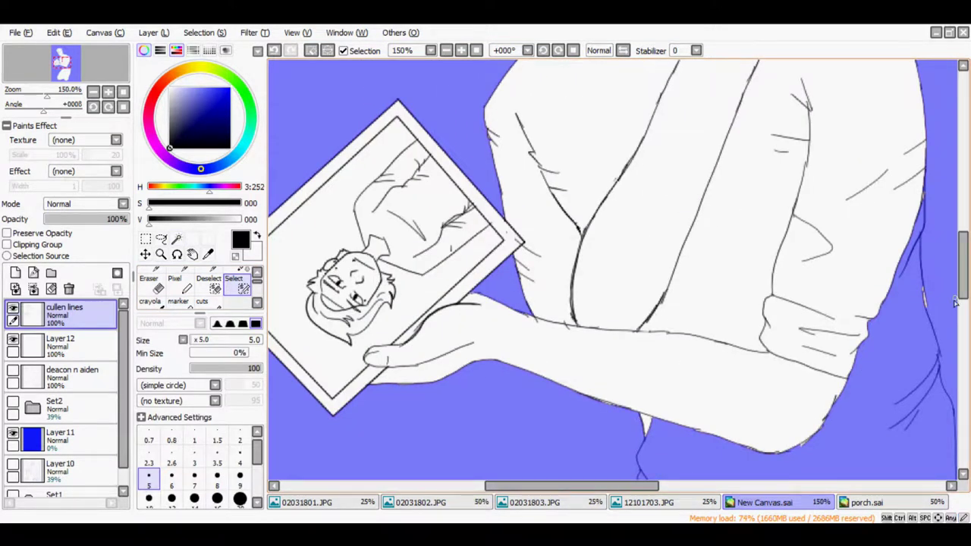
scroll(759, 338, down, 4)
scroll(591, 348, right, 3)
drag(515, 319, 513, 288)
key(s)
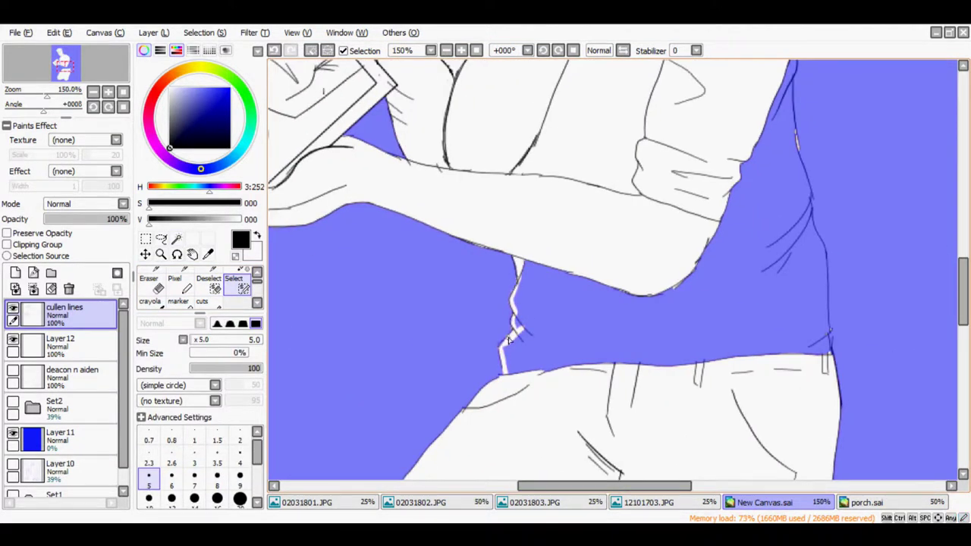
key(d)
scroll(796, 171, up, 2)
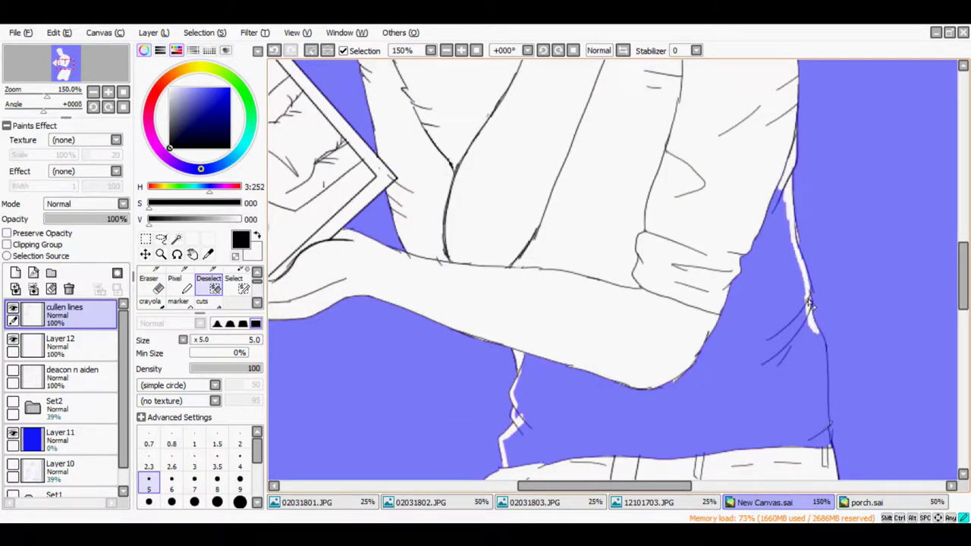
Deselect the rest of the shirt area between the forearm and the trouser waistband with a larger brush.
drag(198, 339, 220, 340)
mouse_move(554, 424)
mouse_down()
mouse_move(769, 401)
mouse_move(803, 212)
mouse_up()
drag(220, 339, 214, 340)
drag(591, 433, 520, 444)
key(s)
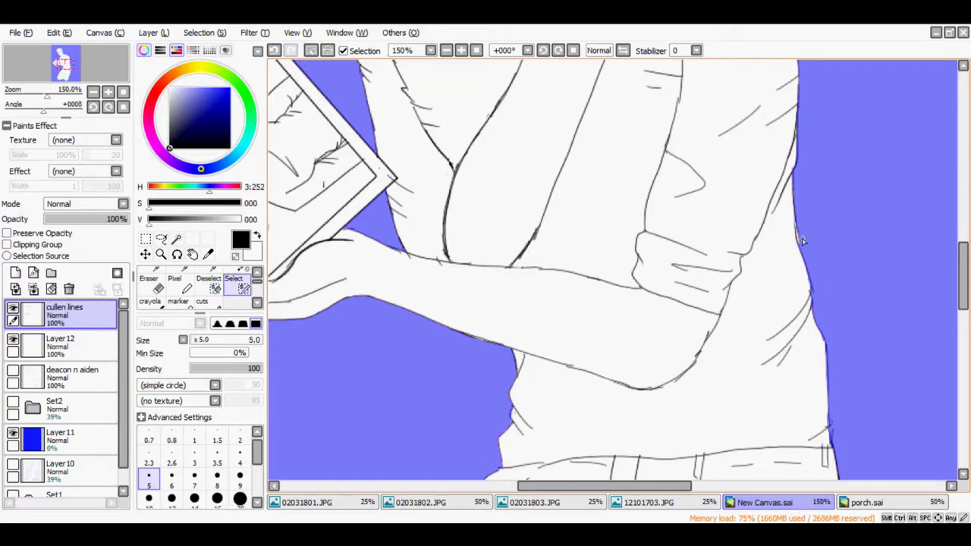
Check the selection around the legs, head and frame, and invert it to cover the seated figure.
scroll(417, 283, down, 4)
scroll(963, 303, down, 6)
key(w)
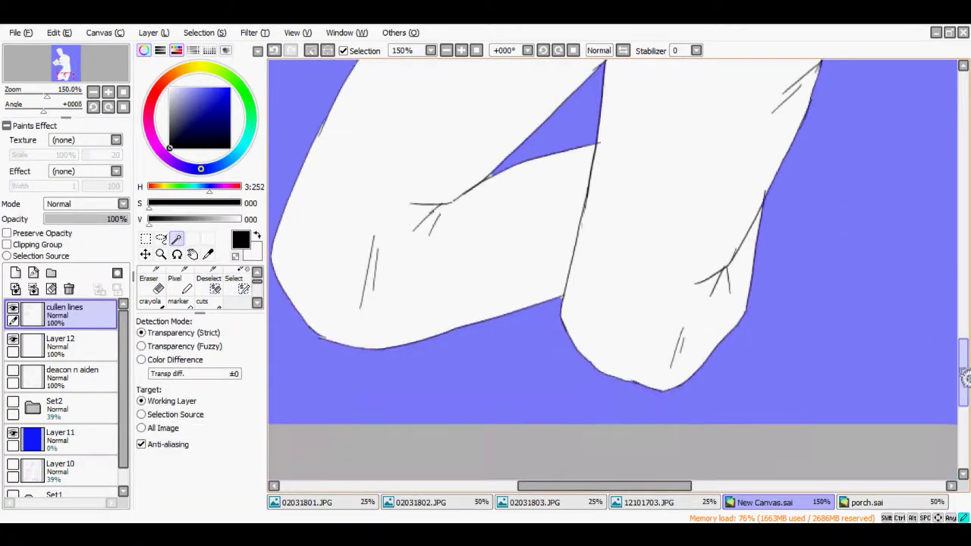
scroll(964, 241, up, 15)
key(s)
scroll(965, 241, up, 5)
scroll(938, 377, down, 20)
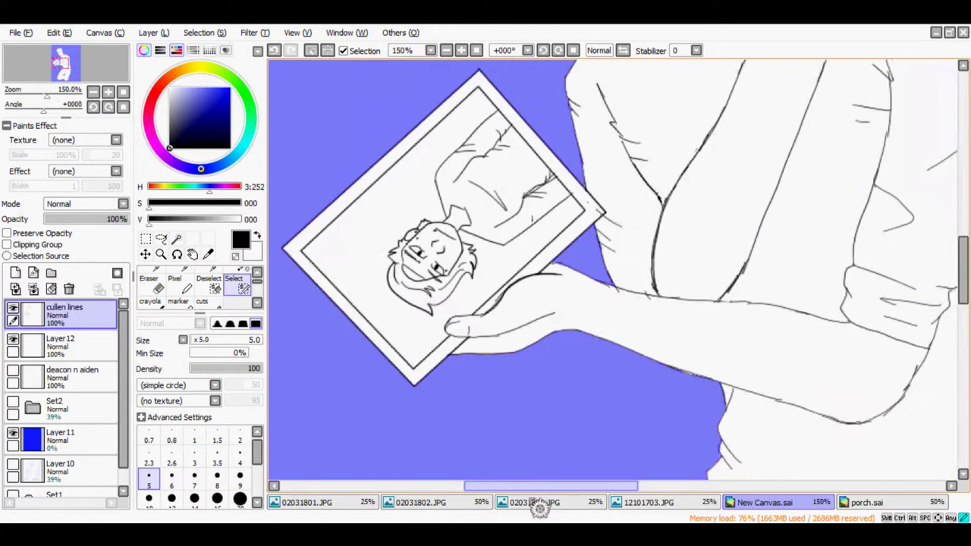
scroll(938, 378, up, 20)
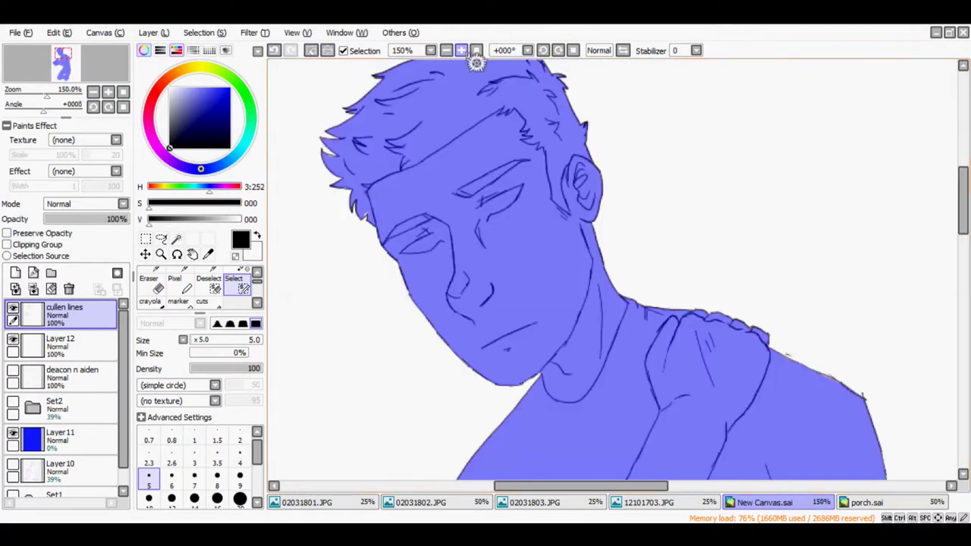
Fill the selected silhouette with dark grey on Layer12 and block in the skin tones on a clipped layer above it.
key(minus)
key(minus)
key(minus)
click(64, 341)
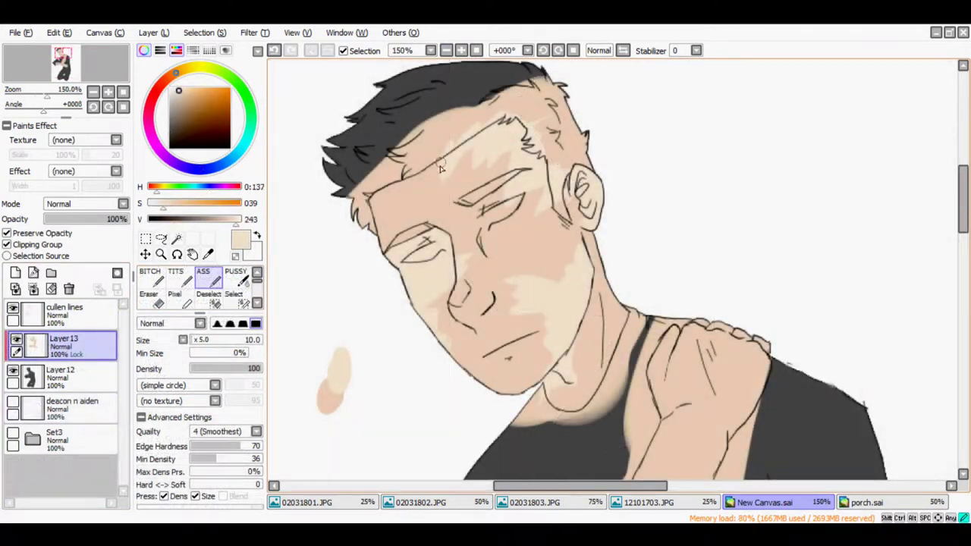
Paint pale cream highlights on the hand resting on the shoulder and its wrist.
scroll(452, 166, down, 4)
scroll(511, 343, right, 3)
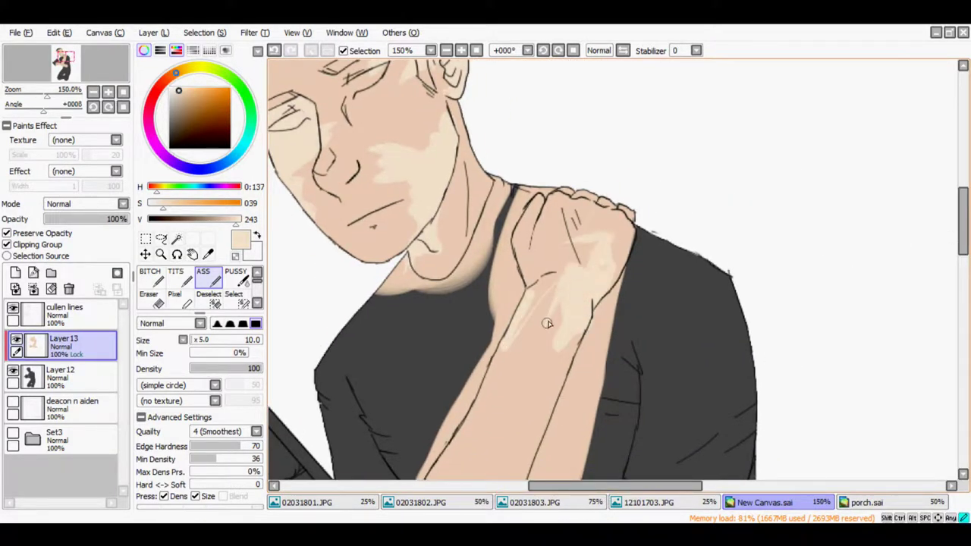
mouse_move(556, 270)
mouse_down()
mouse_move(526, 274)
mouse_move(533, 239)
mouse_up()
drag(556, 206, 568, 238)
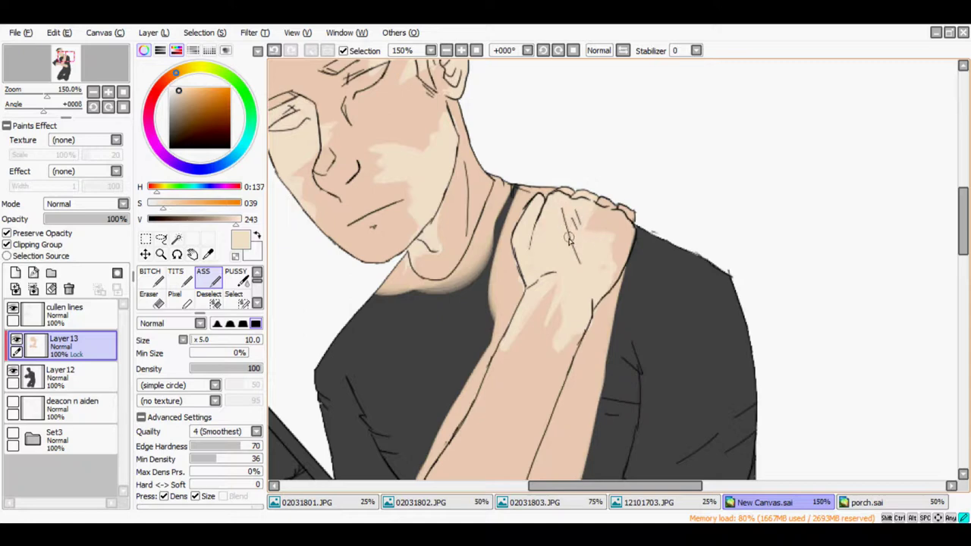
Paint pale cream highlights on the hand holding the frame and refine their edges with the base skin tone.
scroll(510, 337, down, 5)
scroll(510, 338, left, 3)
mouse_move(372, 334)
mouse_down()
mouse_move(510, 304)
mouse_move(375, 332)
mouse_up()
drag(501, 300, 434, 343)
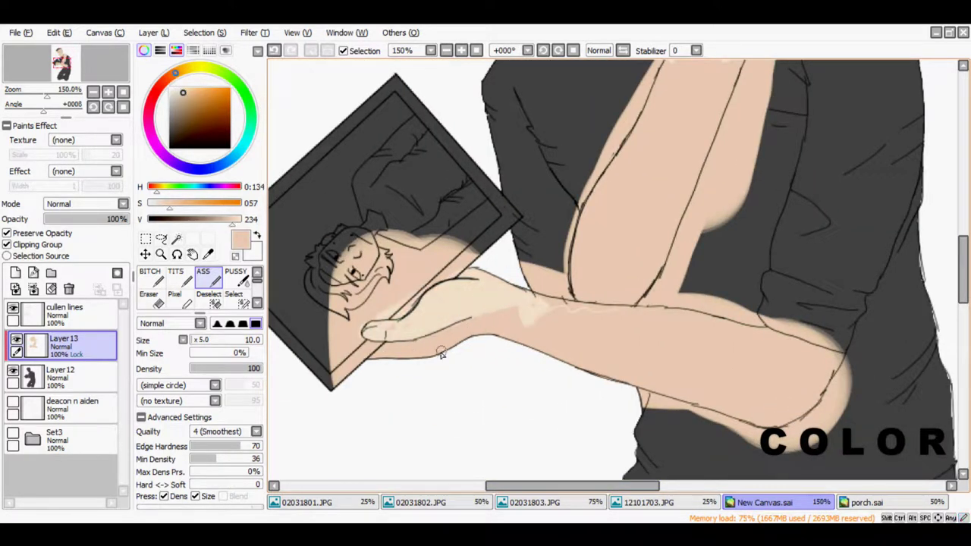
Paint pale cream highlights along the raised forearm, from the elbow end toward the wrist.
mouse_move(596, 203)
mouse_down()
mouse_move(657, 204)
mouse_move(652, 288)
mouse_move(600, 227)
mouse_move(659, 288)
mouse_up()
alt+click(664, 198)
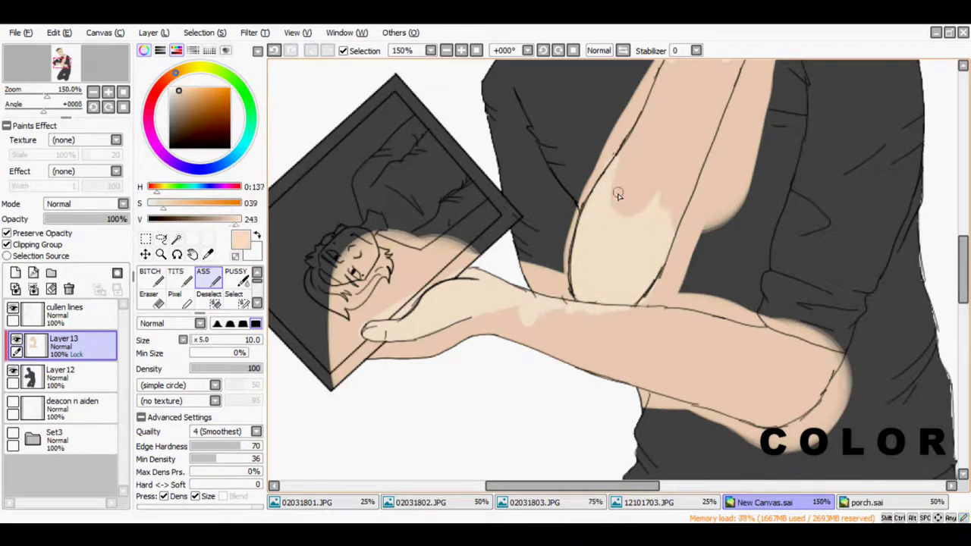
scroll(546, 272, up, 3)
scroll(546, 271, right, 3)
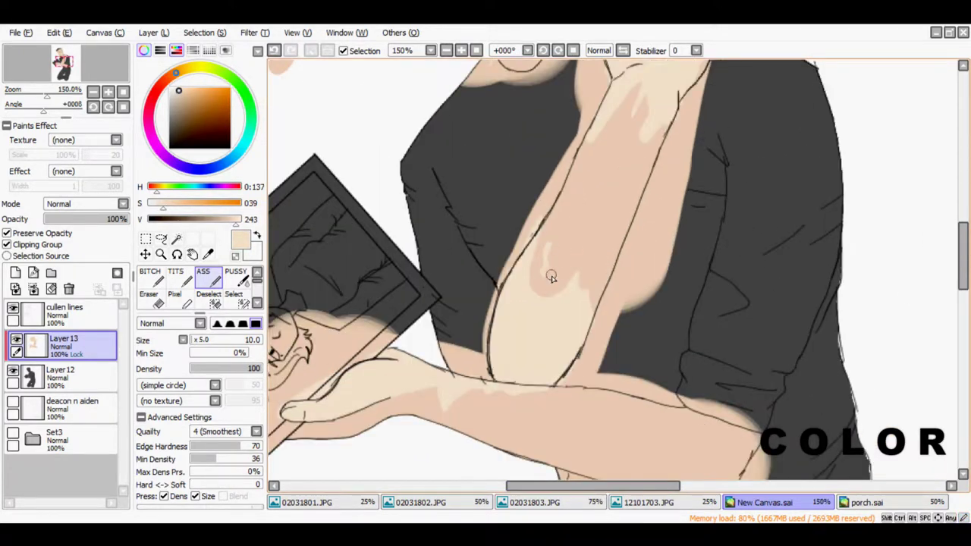
scroll(552, 293, up, 5)
scroll(531, 318, down, 6)
scroll(473, 361, left, 3)
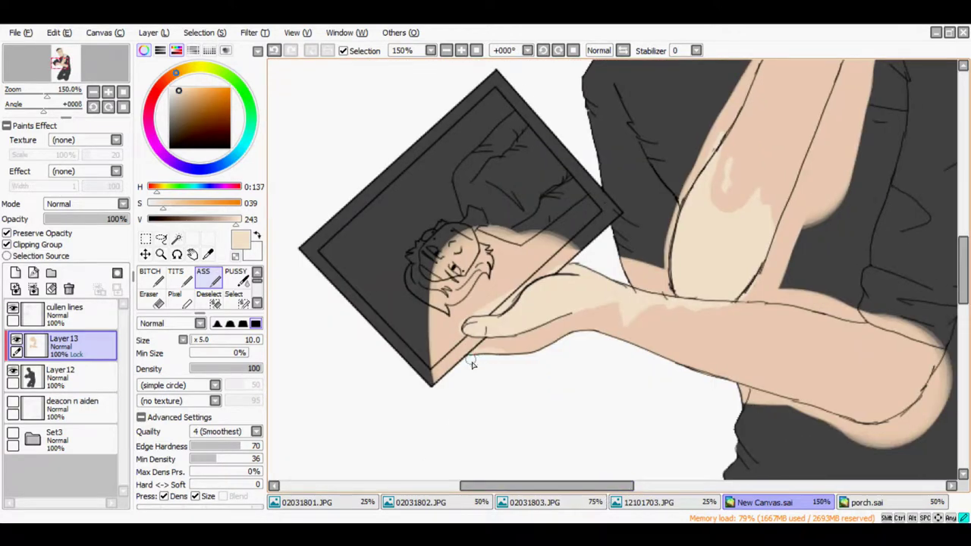
Check the hair colouring in porch.sai and block in a grey-beige hair base on a new clipped layer in New Canvas.sai.
scroll(925, 242, up, 5)
click(868, 502)
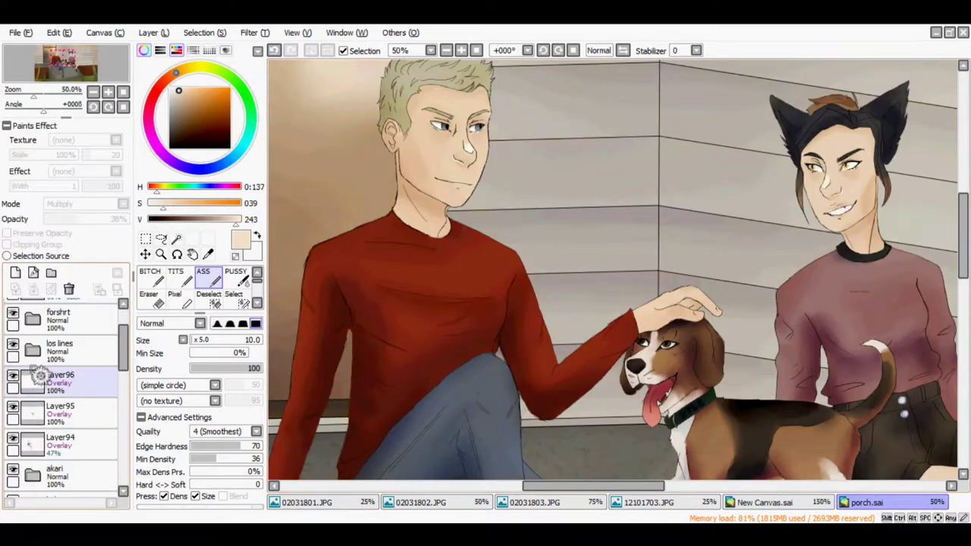
click(762, 502)
mouse_move(501, 152)
mouse_down()
mouse_move(637, 76)
mouse_move(576, 151)
mouse_move(513, 160)
mouse_up()
click(199, 340)
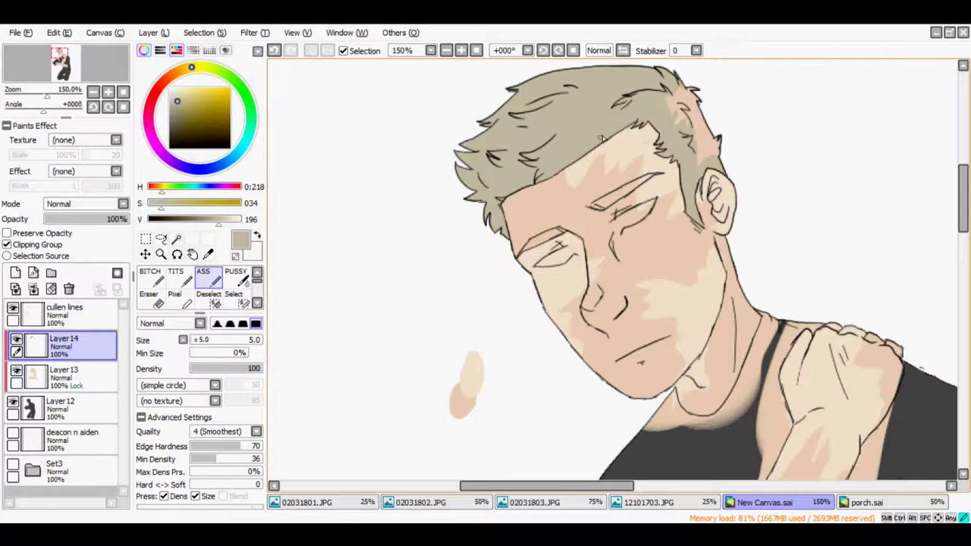
Preserve Layer14's opacity and blend an olive tone into the hair at the side of the head.
key(bracketright)
key(bracketright)
key(bracketright)
key(bracketright)
key(bracketright)
key(bracketright)
key(bracketright)
key(bracketright)
key(bracketright)
key(bracketright)
key(bracketright)
key(bracketright)
key(bracketright)
key(bracketright)
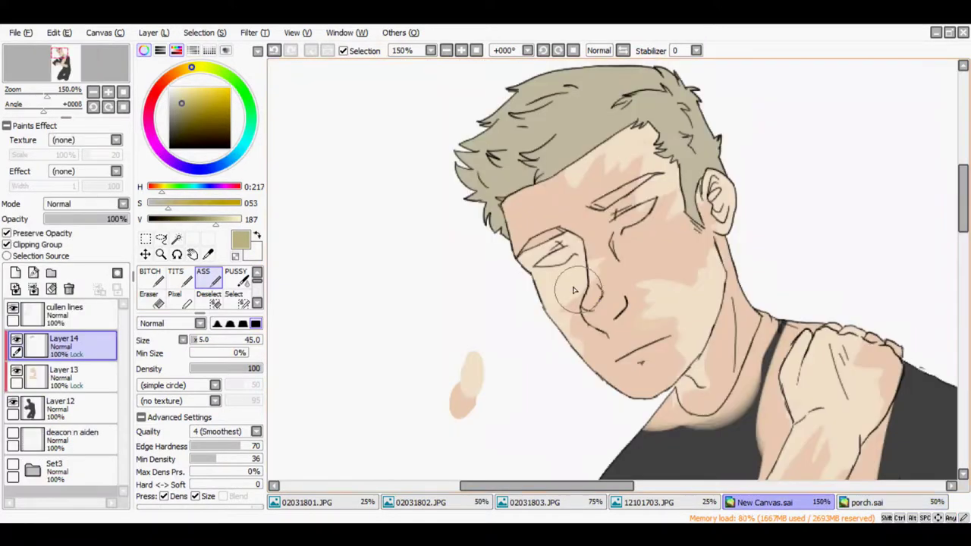
key(n)
drag(701, 219, 661, 122)
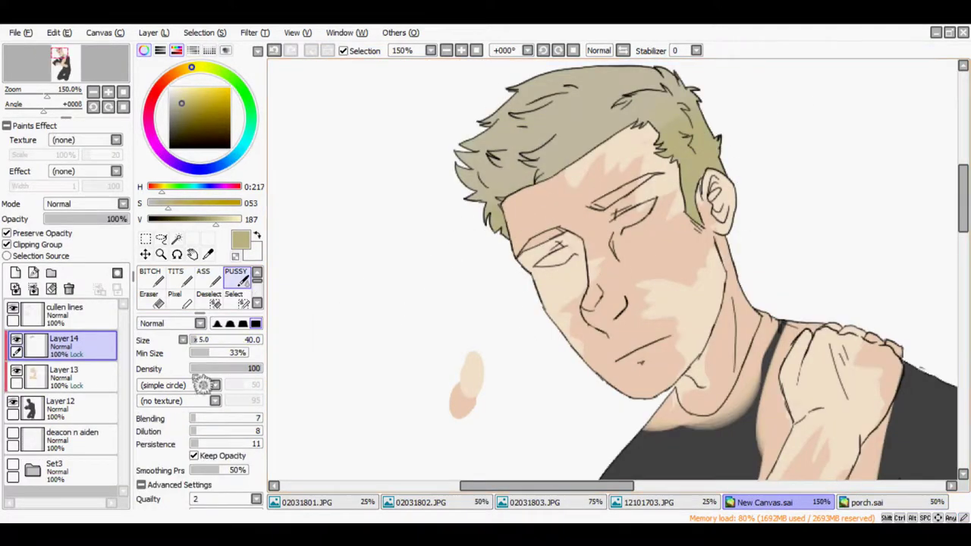
Place a dark brown swatch on Layer13 and shade the fringe tips and crown of the hair on Layer14 with brown.
click(64, 376)
click(209, 113)
click(436, 326)
click(76, 347)
mouse_move(667, 114)
mouse_down()
mouse_move(565, 88)
mouse_move(677, 107)
mouse_up()
drag(455, 133, 474, 201)
mouse_move(599, 76)
mouse_down()
mouse_move(659, 106)
mouse_move(656, 126)
mouse_move(694, 83)
mouse_up()
click(181, 129)
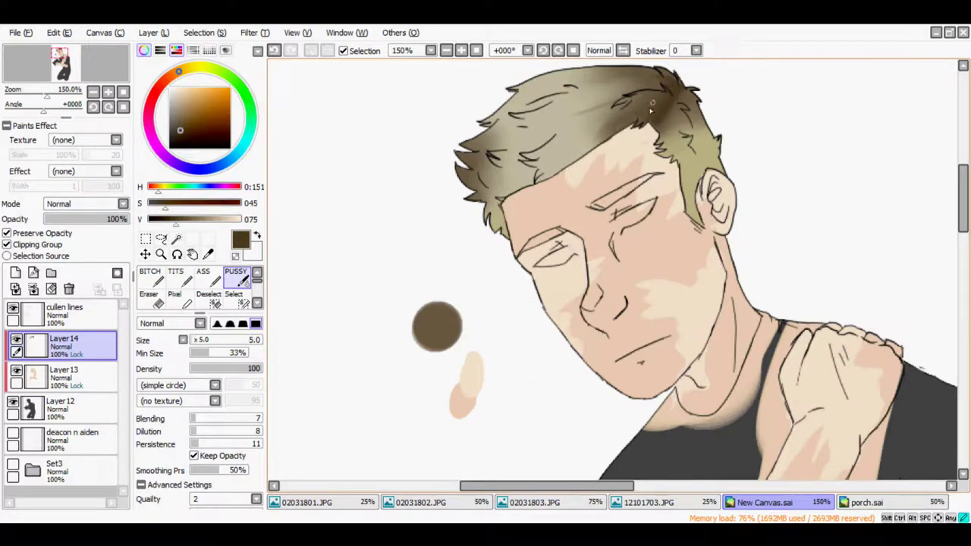
Colour both eyebrows with the olive hair tone and darken them with the brown from the swatch.
scroll(680, 107, down, 3)
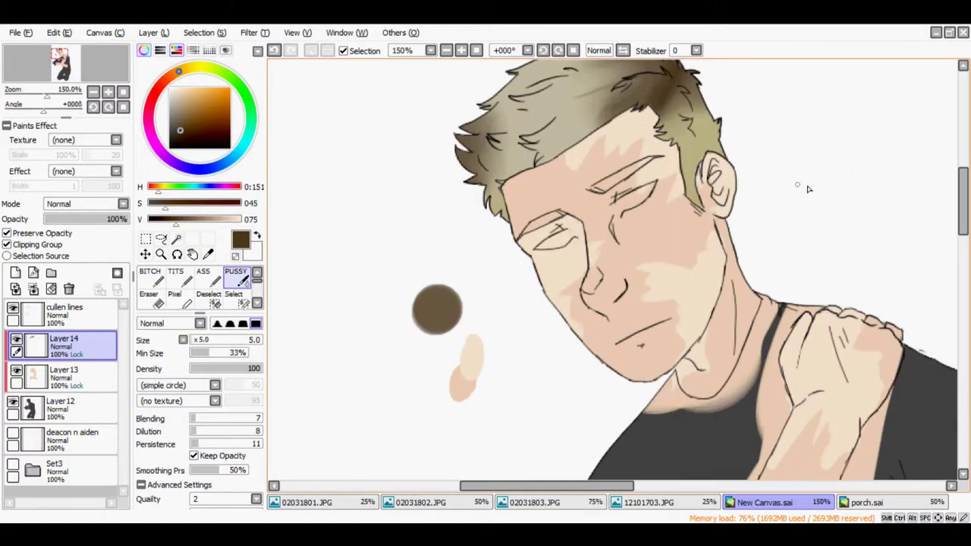
alt+click(690, 178)
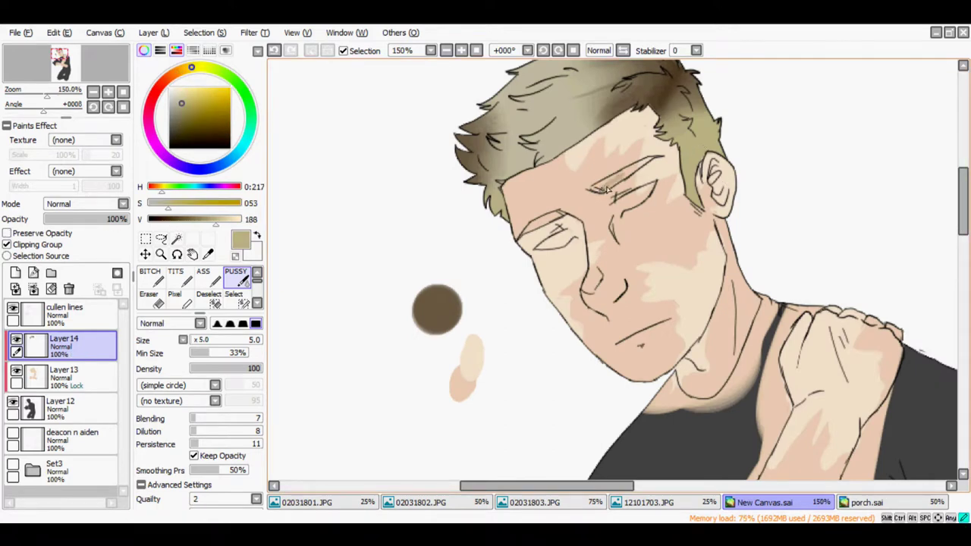
alt+click(437, 307)
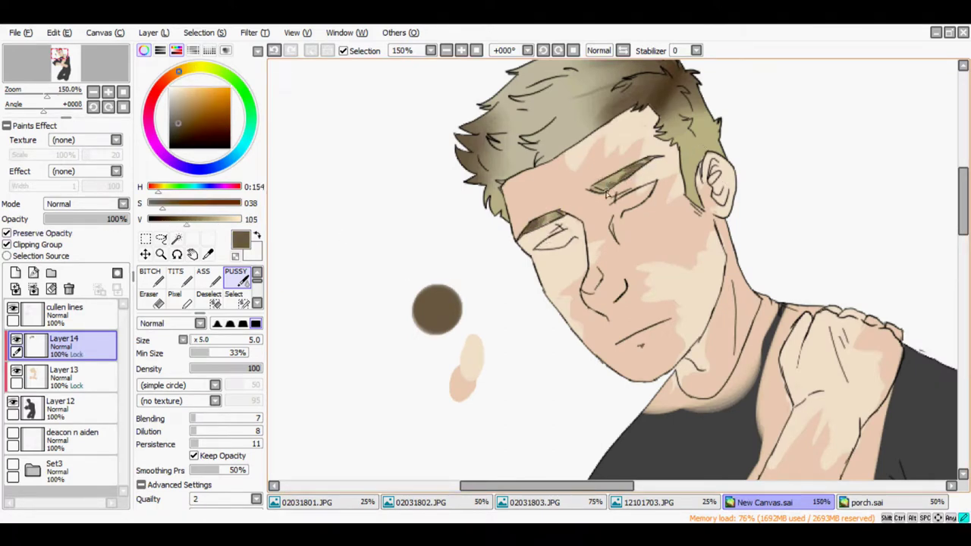
scroll(756, 126, down, 2)
scroll(750, 145, up, 2)
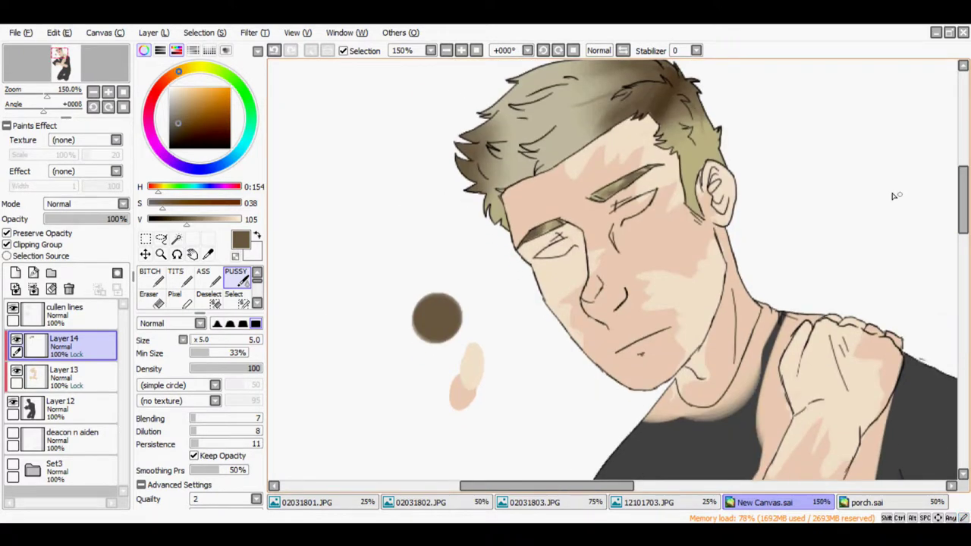
Turn off Preserve Opacity on Layer13 and add a new clipped layer above Layer14.
scroll(743, 156, up, 1)
click(76, 408)
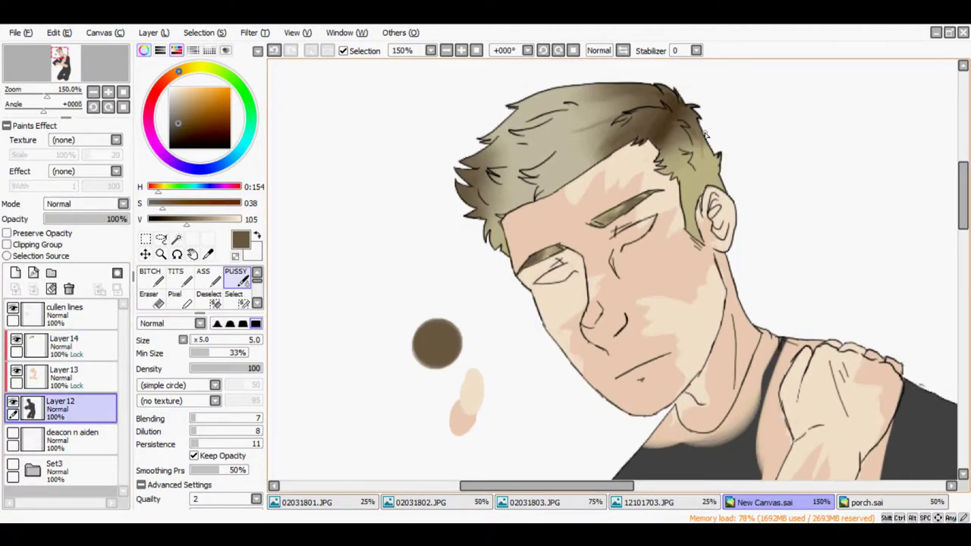
click(75, 377)
key(e)
scroll(964, 241, down, 5)
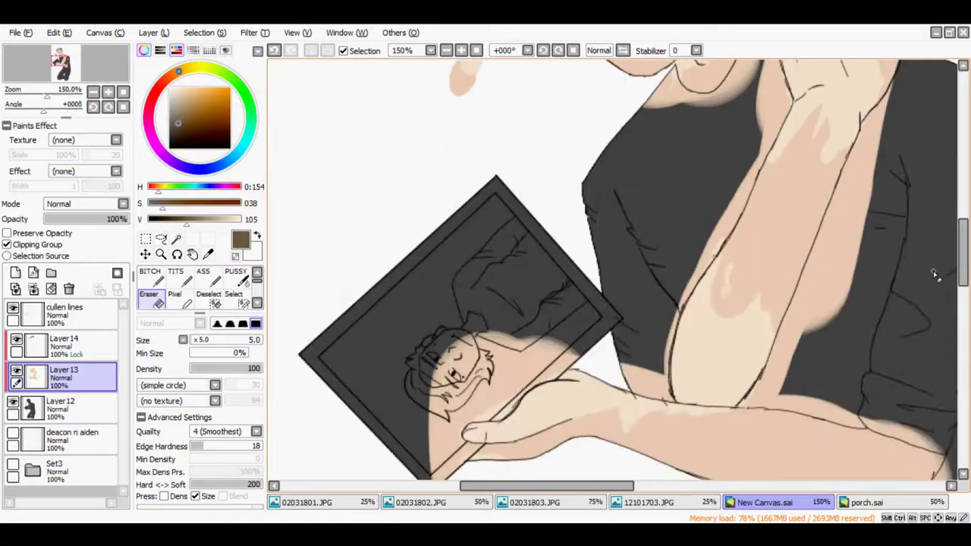
scroll(965, 258, down, 2)
key(ctrl+shift+n)
scroll(965, 273, down, 5)
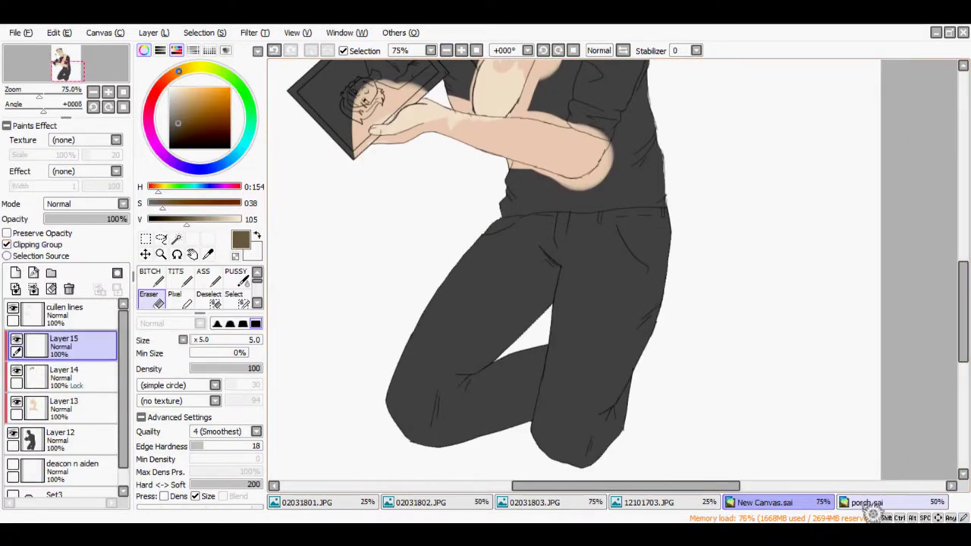
Paint both trouser legs a flat dark blue-grey (S 9, V 90) on Layer15 with a size 170 brush.
alt+click(531, 364)
click(203, 279)
drag(603, 264, 641, 362)
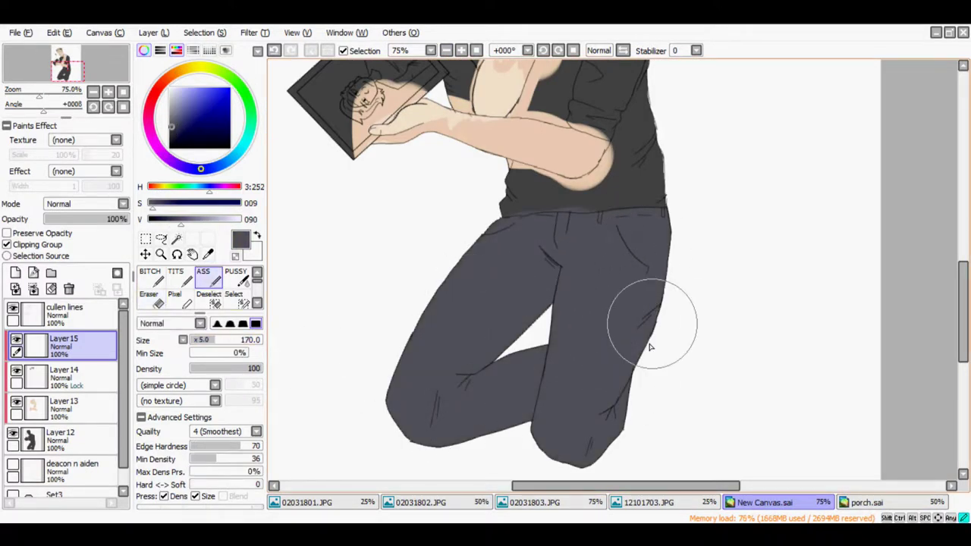
Preserve Layer15's opacity and shade the crotch, inner thighs, outer legs and knee folds with a darker blue-grey (V 46).
click(235, 279)
alt+click(505, 300)
mouse_move(512, 347)
mouse_down()
mouse_move(538, 255)
mouse_move(531, 217)
mouse_move(670, 232)
mouse_move(453, 386)
mouse_move(546, 355)
mouse_up()
click(7, 233)
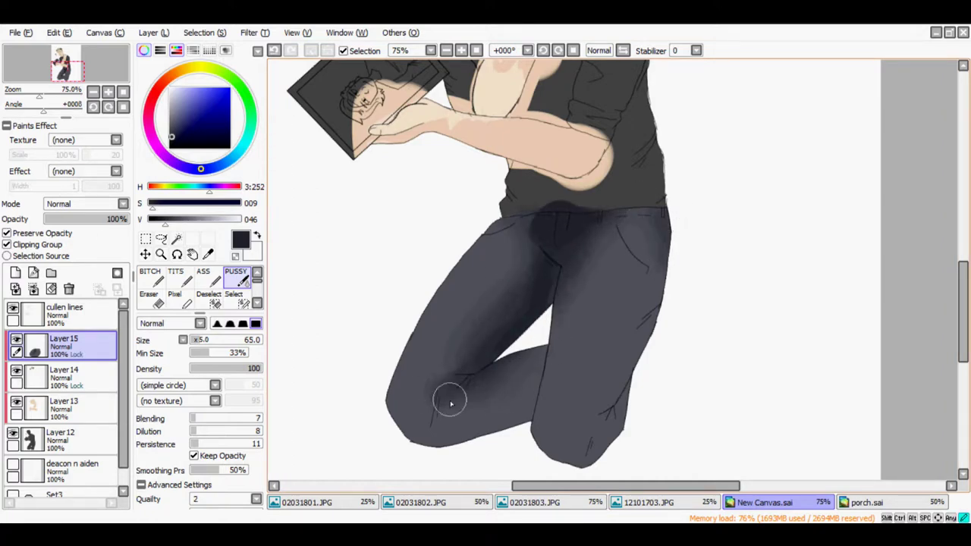
mouse_move(385, 420)
mouse_down()
mouse_move(535, 361)
mouse_move(568, 334)
mouse_move(571, 244)
mouse_move(638, 323)
mouse_move(651, 300)
mouse_move(625, 311)
mouse_move(629, 407)
mouse_up()
mouse_move(559, 214)
mouse_down()
mouse_move(635, 234)
mouse_move(448, 292)
mouse_up()
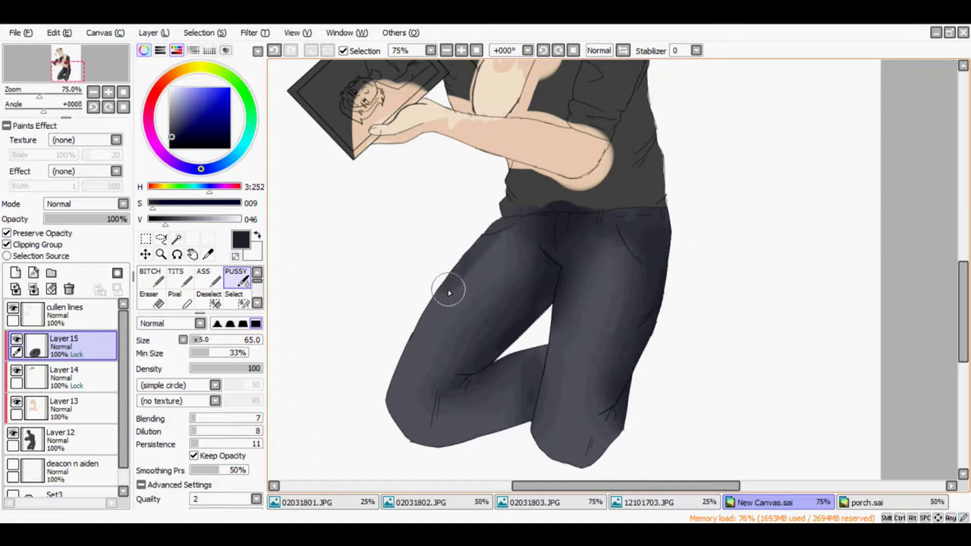
mouse_move(505, 305)
mouse_down()
mouse_move(512, 237)
mouse_move(437, 353)
mouse_move(473, 377)
mouse_up()
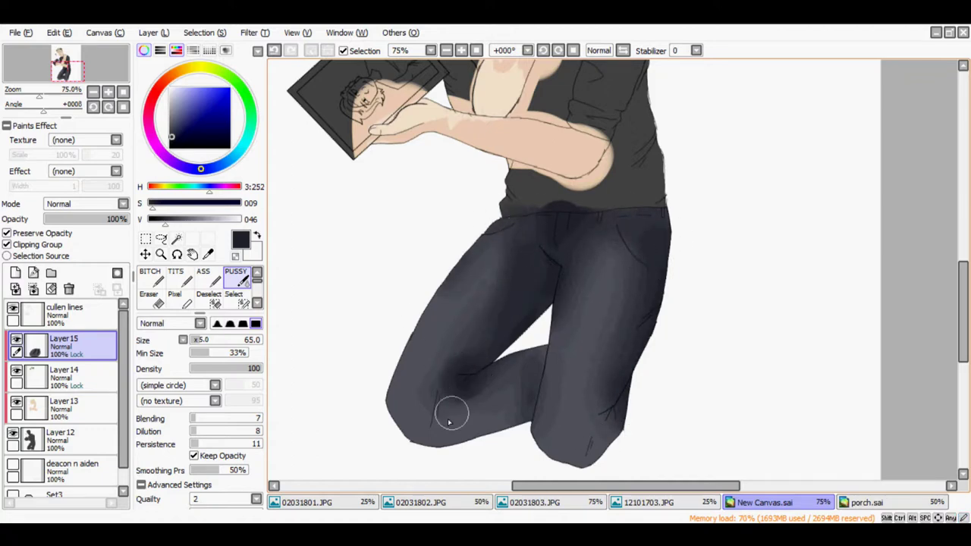
mouse_move(523, 360)
mouse_down()
mouse_move(465, 403)
mouse_move(493, 383)
mouse_up()
Add a layer above Layer15, lay muted green (S 33, V 102) over the shoulder and sleeve, and clip it to the figure.
scroll(576, 303, up, 5)
key(ctrl+shift+n)
drag(173, 135, 179, 125)
drag(228, 151, 241, 89)
drag(182, 121, 176, 124)
mouse_move(629, 227)
mouse_down()
mouse_move(650, 260)
mouse_move(613, 270)
mouse_up()
key(b)
scroll(613, 271, up, 2)
drag(515, 216, 496, 287)
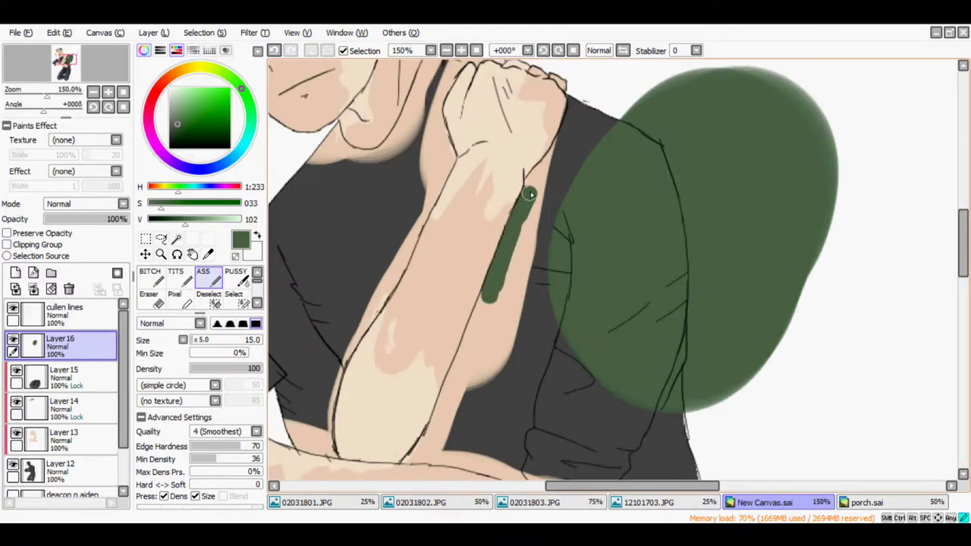
key(ctrl+alt+g)
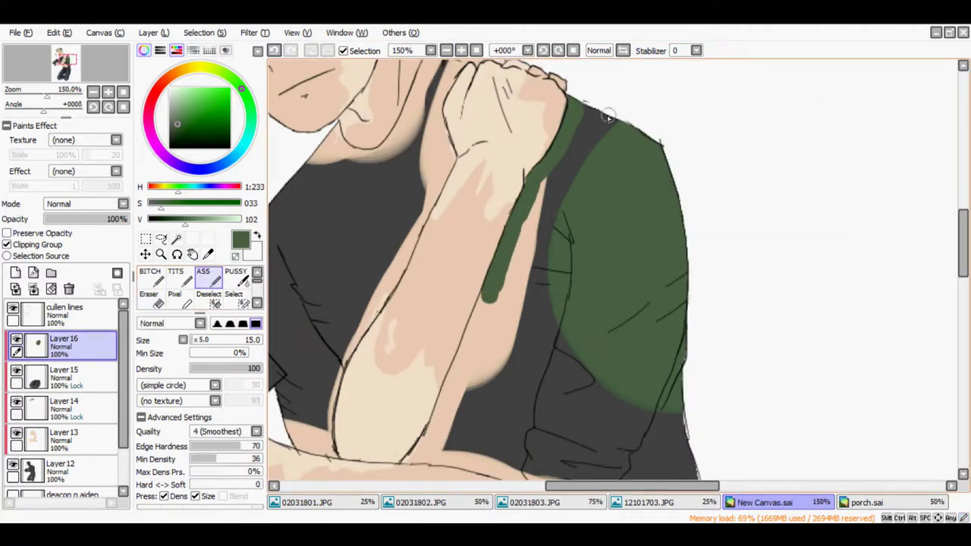
Fill the sleeve and the shirt area beside the raised forearm with the green, up to the arm outlines.
mouse_move(531, 197)
mouse_down()
mouse_move(447, 392)
mouse_move(519, 250)
mouse_up()
scroll(442, 262, down, 3)
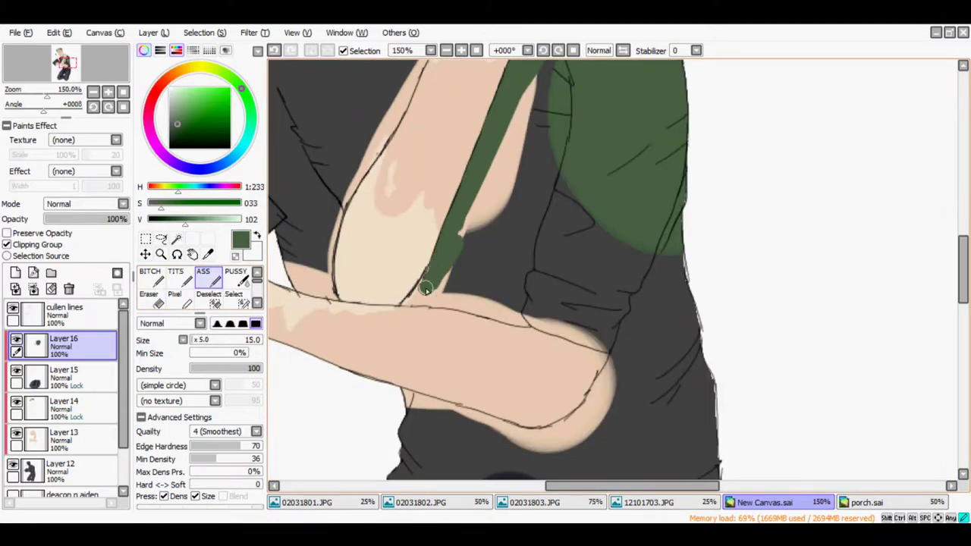
drag(613, 270, 531, 152)
scroll(592, 304, up, 2)
mouse_move(577, 288)
mouse_down()
mouse_move(596, 379)
mouse_move(513, 354)
mouse_move(719, 387)
mouse_up()
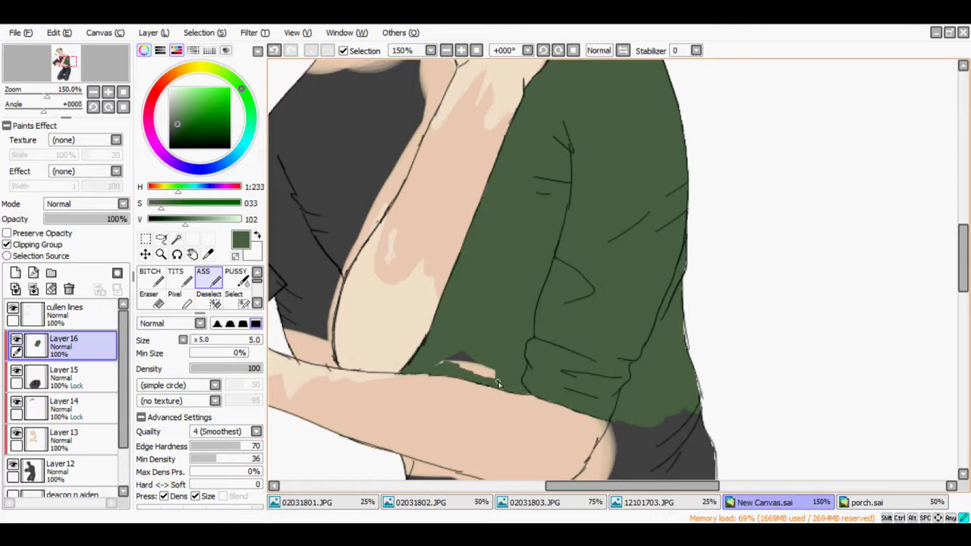
Fill the shirt below the horizontal forearm with green using a size 45 brush and tidy the edge around the elbow.
scroll(462, 367, down, 5)
mouse_move(615, 244)
mouse_down()
mouse_move(590, 276)
mouse_move(538, 317)
mouse_up()
drag(199, 340, 220, 340)
mouse_move(622, 243)
mouse_down()
mouse_move(627, 277)
mouse_move(640, 349)
mouse_move(614, 302)
mouse_move(377, 351)
mouse_move(464, 317)
mouse_up()
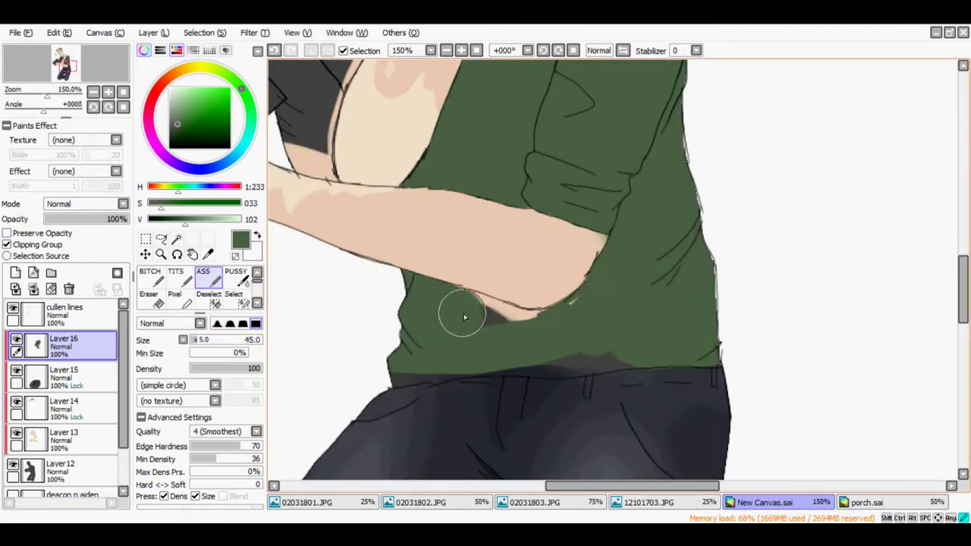
key(e)
drag(556, 305, 535, 307)
Sample the skin and shirt colours for touch-ups and fill the shirt hem above the waistband with green.
key(b)
ctrl+click(275, 235)
alt+click(275, 234)
ctrl+click(508, 338)
alt+click(508, 338)
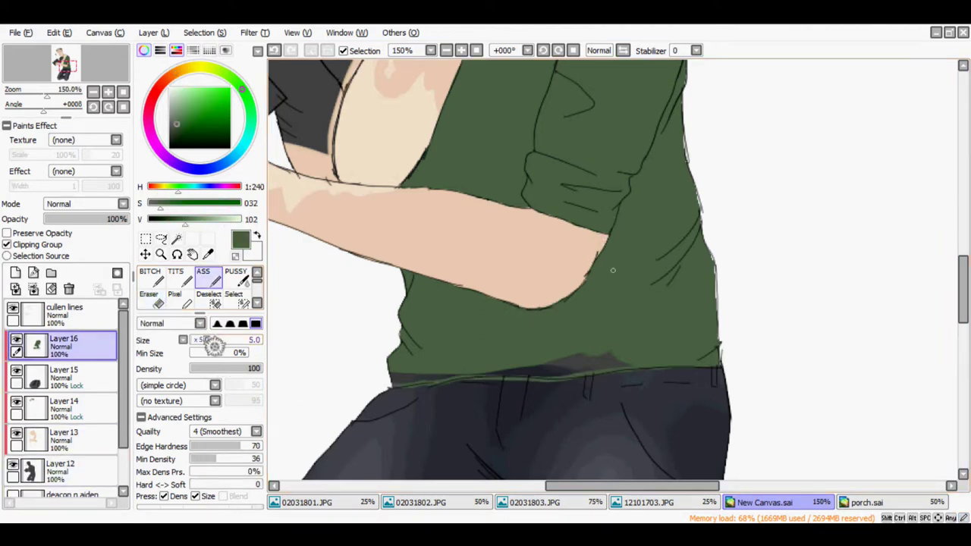
drag(600, 352, 442, 374)
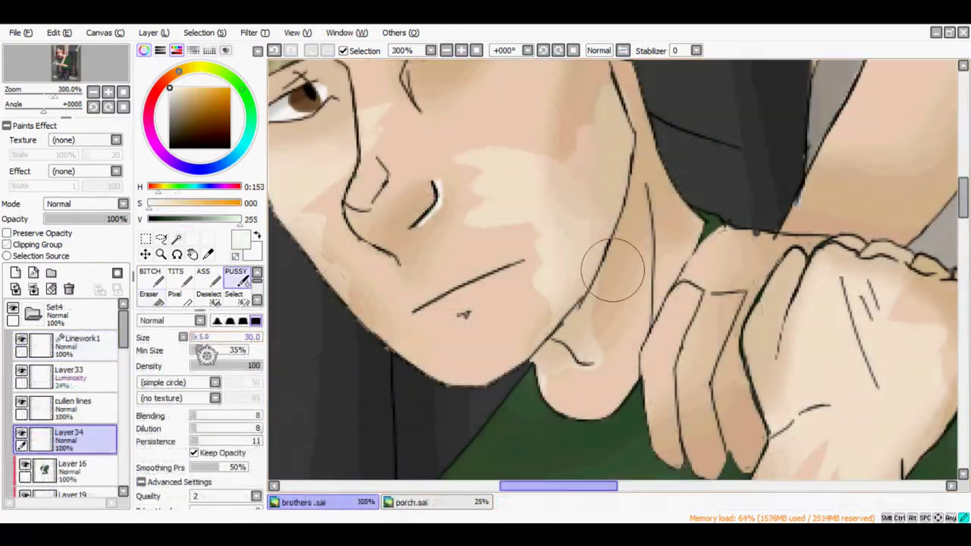
Paint a white highlight on the bridge and tip of the seated man's nose on Layer34 in brothers .sai.
key([)
drag(364, 207, 375, 144)
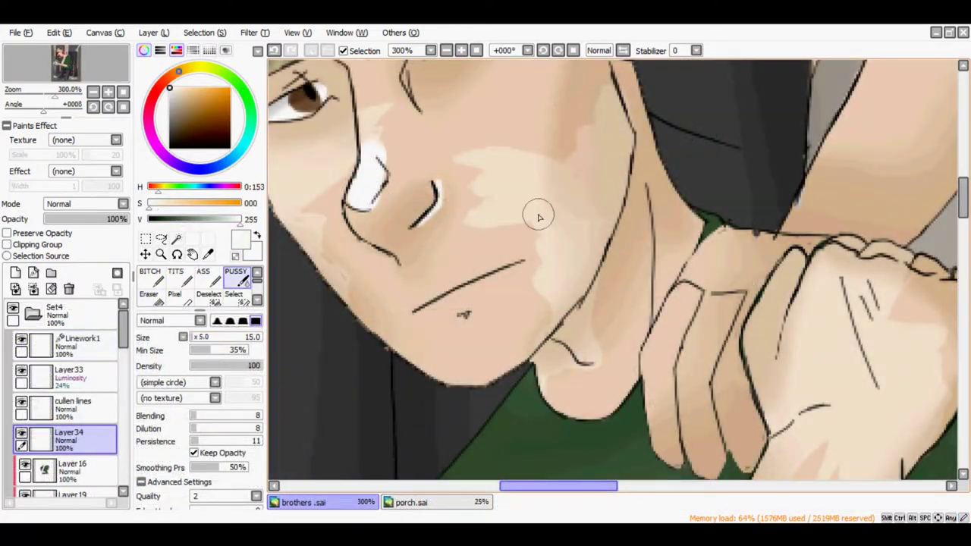
key([)
scroll(495, 159, up, 4)
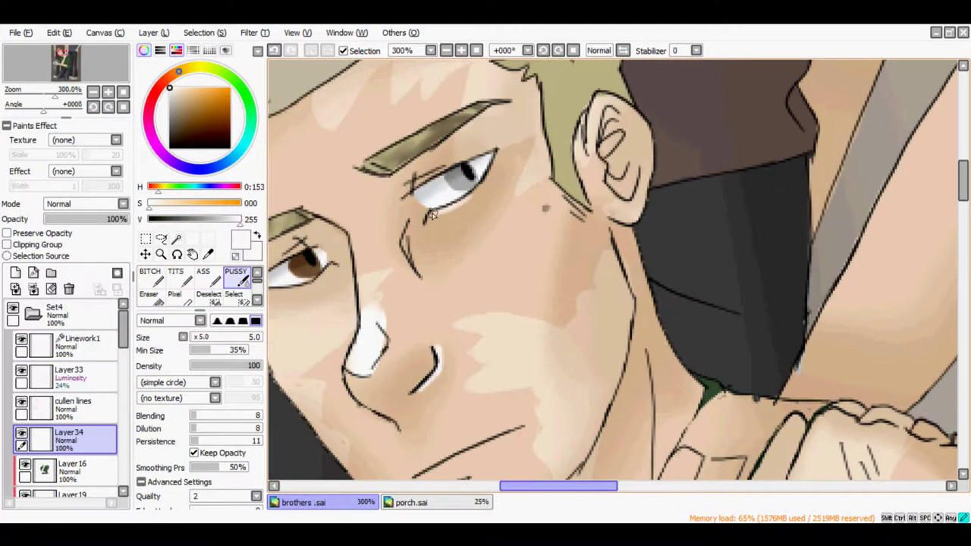
Brush white highlights along the outer edge of the fringe and crown, and clip Layer34 to the figure below.
scroll(627, 495, down, 2)
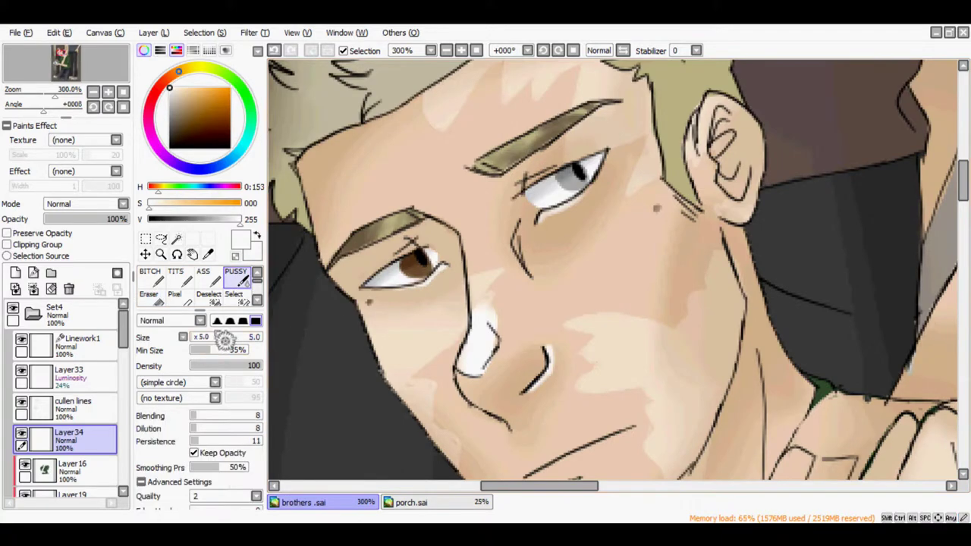
scroll(548, 295, down, 3)
scroll(547, 295, up, 5)
click(425, 502)
click(303, 501)
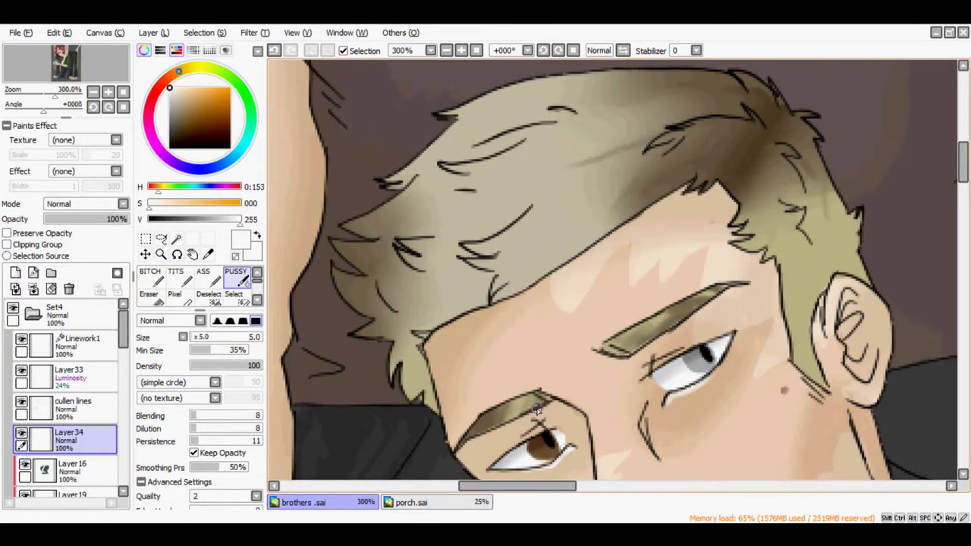
scroll(965, 209, down, 2)
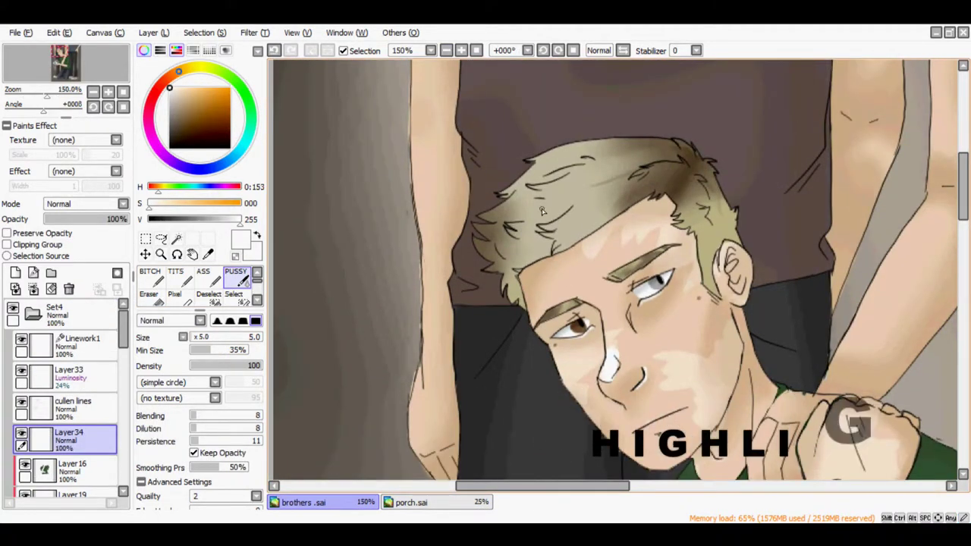
mouse_move(513, 199)
mouse_down()
mouse_move(480, 219)
mouse_move(501, 234)
mouse_move(474, 226)
mouse_move(606, 141)
mouse_up()
key(bracketright)
key(bracketright)
key(bracketright)
key(bracketright)
key(bracketright)
key(bracketright)
key(bracketright)
key(bracketright)
key(bracketright)
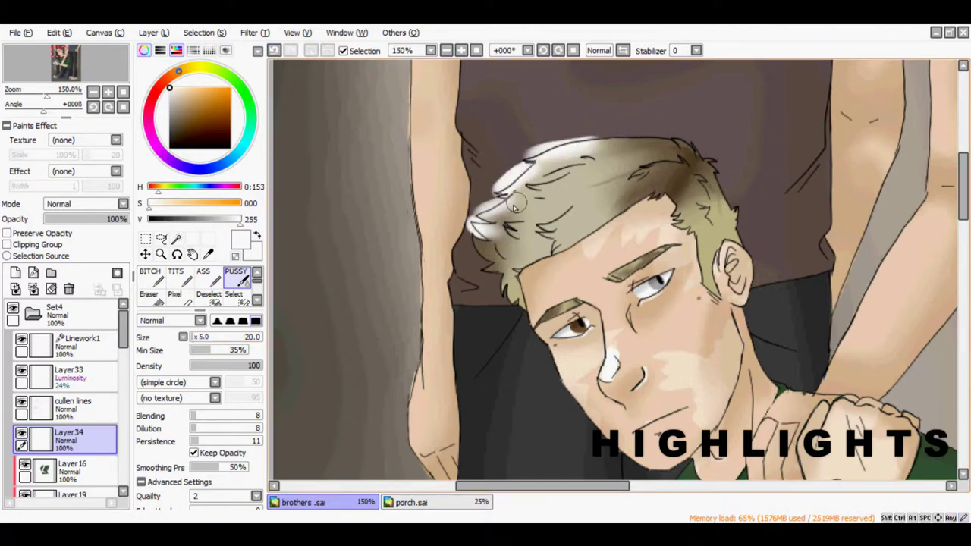
key(ctrl+alt+g)
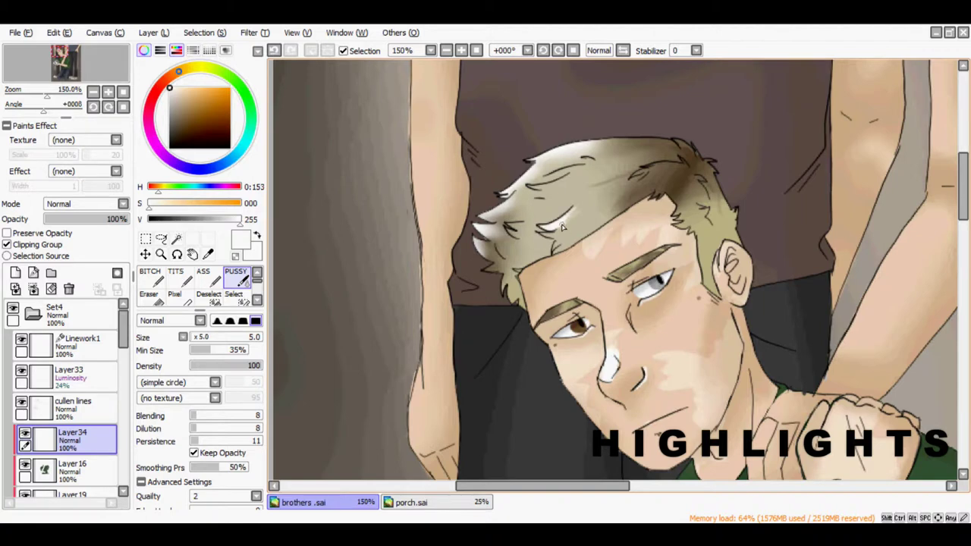
Refine the hair highlights and set Layer34 to Luminosity at 29% opacity.
drag(435, 266, 465, 256)
key(e)
click(85, 203)
click(76, 257)
drag(102, 219, 68, 218)
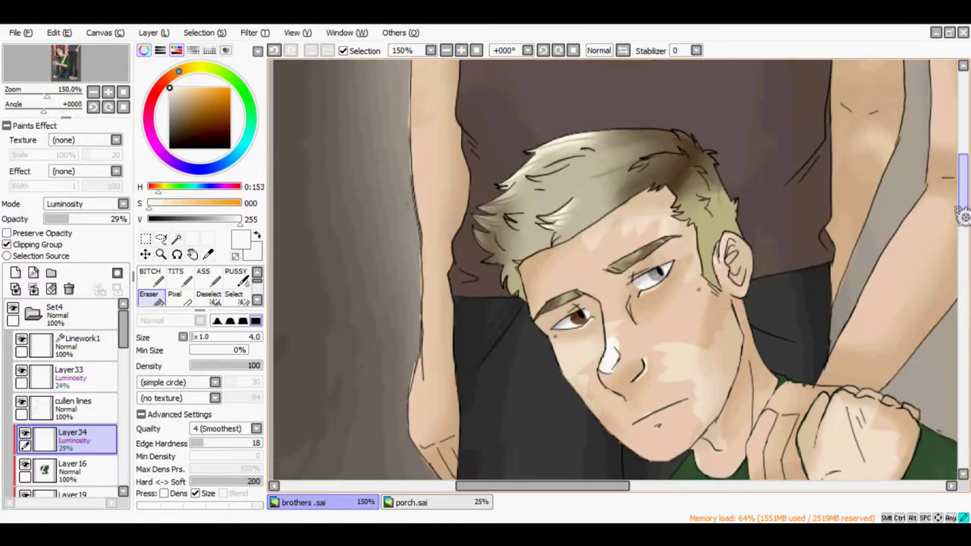
Add a clipped layer above Layer34 and shade the sleeve and torso folds of the green shirt with dark brown (S 48, V 78).
click(461, 50)
drag(599, 486, 656, 491)
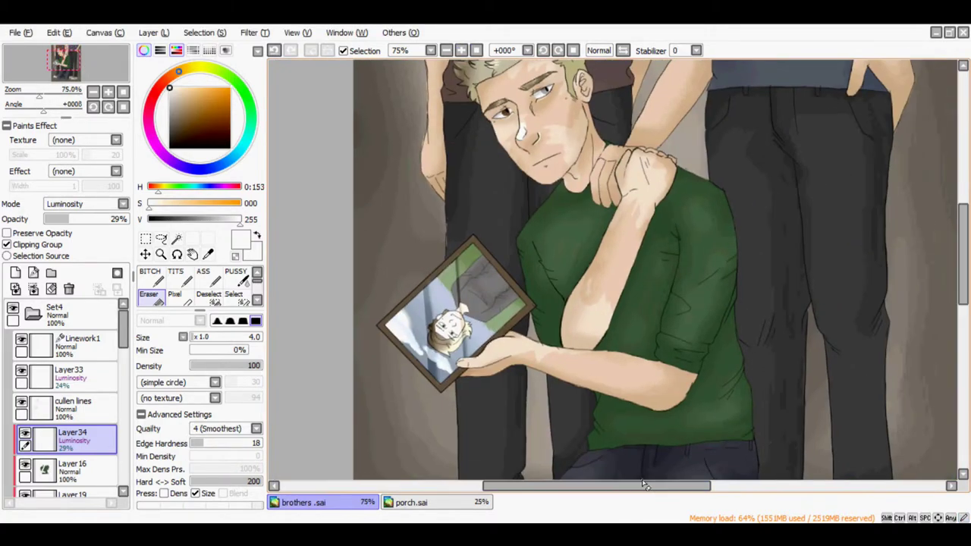
click(15, 272)
alt+click(394, 195)
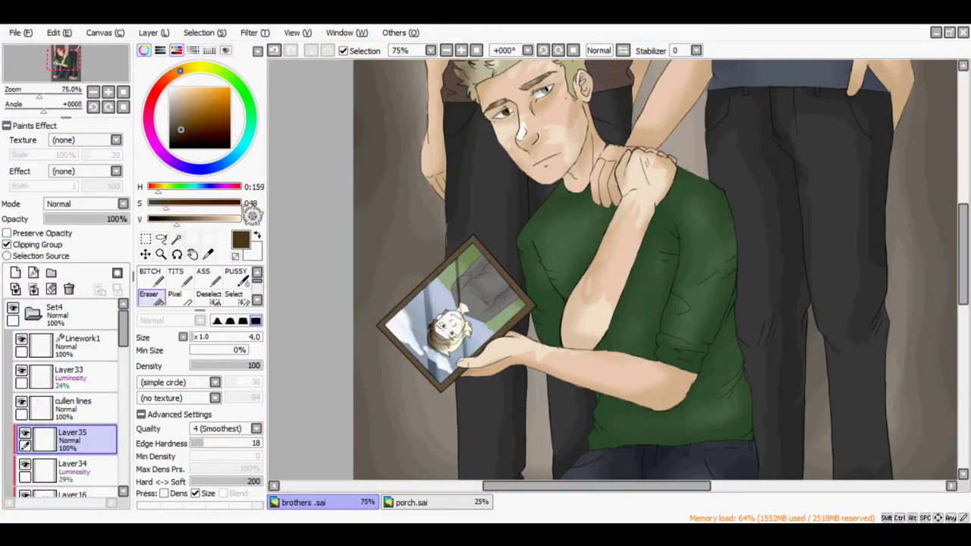
click(236, 274)
drag(671, 220, 652, 319)
mouse_move(718, 210)
mouse_down()
mouse_move(649, 223)
mouse_move(612, 329)
mouse_move(591, 339)
mouse_up()
mouse_move(736, 321)
mouse_down()
mouse_move(728, 350)
mouse_move(734, 403)
mouse_move(608, 414)
mouse_move(696, 414)
mouse_move(621, 385)
mouse_move(702, 366)
mouse_move(650, 382)
mouse_move(699, 371)
mouse_move(637, 421)
mouse_up()
Shade the hand holding the picture frame and the forearm's underside with dark brown using a size 20 brush.
key(bracketleft)
key(bracketleft)
key(bracketleft)
key(bracketleft)
key(bracketleft)
key(bracketleft)
key(bracketleft)
key(bracketleft)
key(bracketleft)
drag(489, 367, 507, 364)
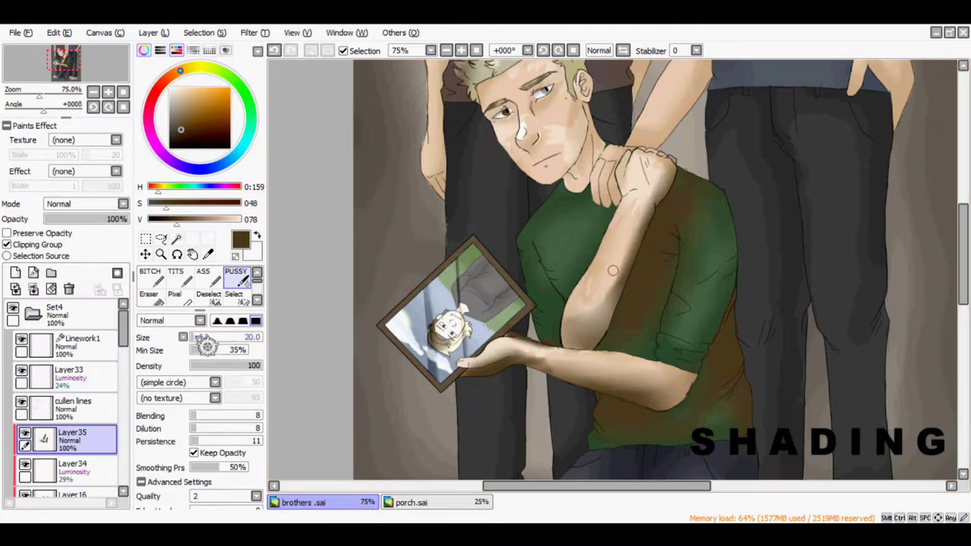
Shade the elbow, the neck and the front of the shirt with brown using a size 45 brush.
key(bracketright)
key(bracketright)
key(bracketright)
key(bracketright)
key(bracketright)
drag(626, 396, 673, 389)
mouse_move(593, 243)
mouse_down()
mouse_move(551, 281)
mouse_move(599, 175)
mouse_move(568, 190)
mouse_move(626, 176)
mouse_up()
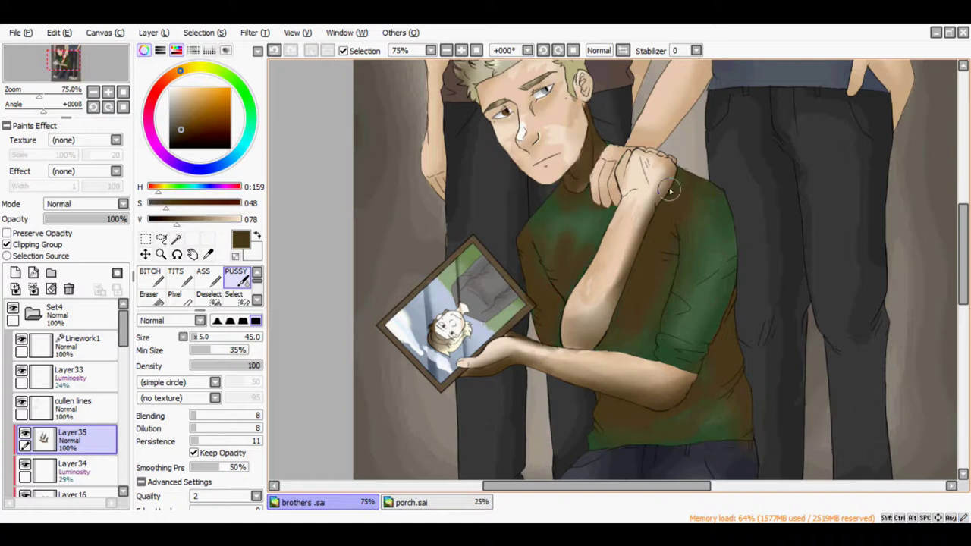
Shade the eye sockets, cheek, nose, ear and hair with brown at size 25, and erase the excess around the eyes.
scroll(569, 189, up, 3)
key(bracketleft)
key(bracketleft)
key(bracketleft)
key(bracketleft)
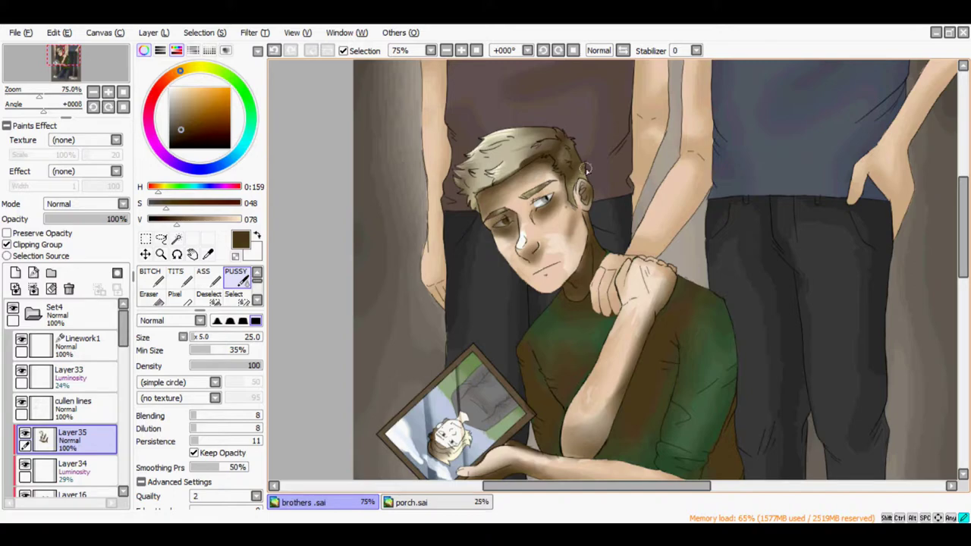
key(e)
key(ctrl+plus)
key(ctrl+plus)
key(ctrl+plus)
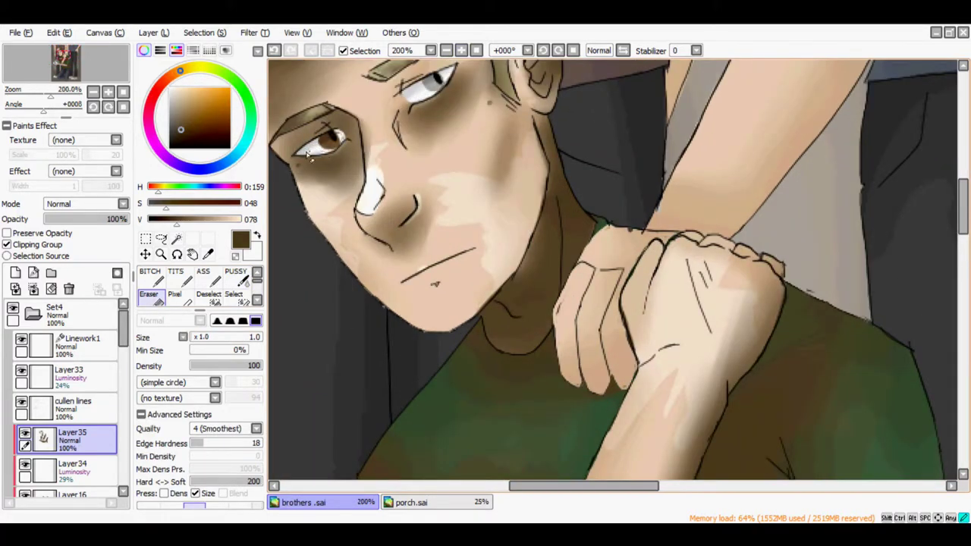
Shade the seated man's inner thigh, lower legs, knees and outer trouser edge with brown using a size 55 brush.
key(ctrl+minus)
key(ctrl+minus)
scroll(606, 273, down, 5)
key(b)
mouse_move(612, 256)
mouse_down()
mouse_move(617, 223)
mouse_move(563, 306)
mouse_move(629, 360)
mouse_up()
scroll(812, 303, down, 3)
mouse_move(721, 357)
mouse_down()
mouse_move(629, 351)
mouse_move(613, 325)
mouse_move(516, 352)
mouse_up()
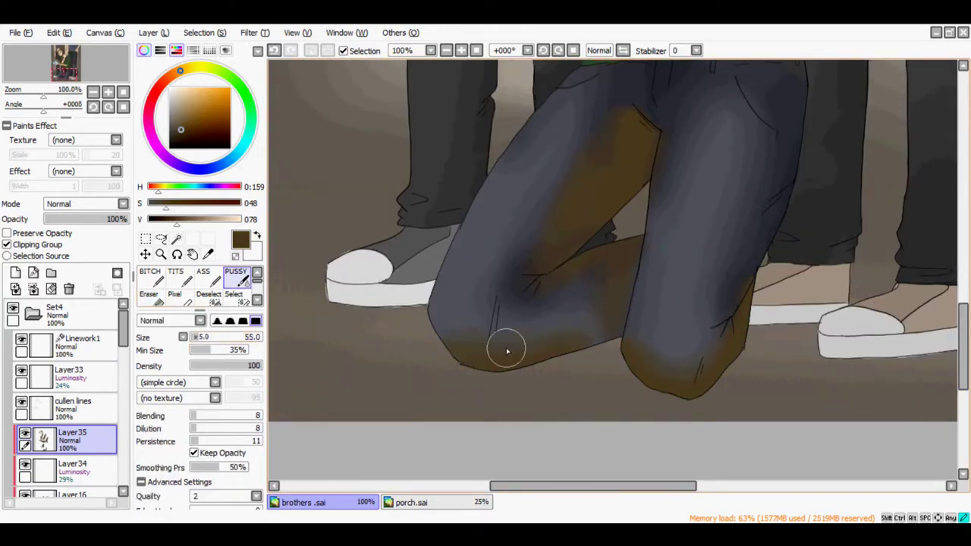
scroll(826, 176, up, 2)
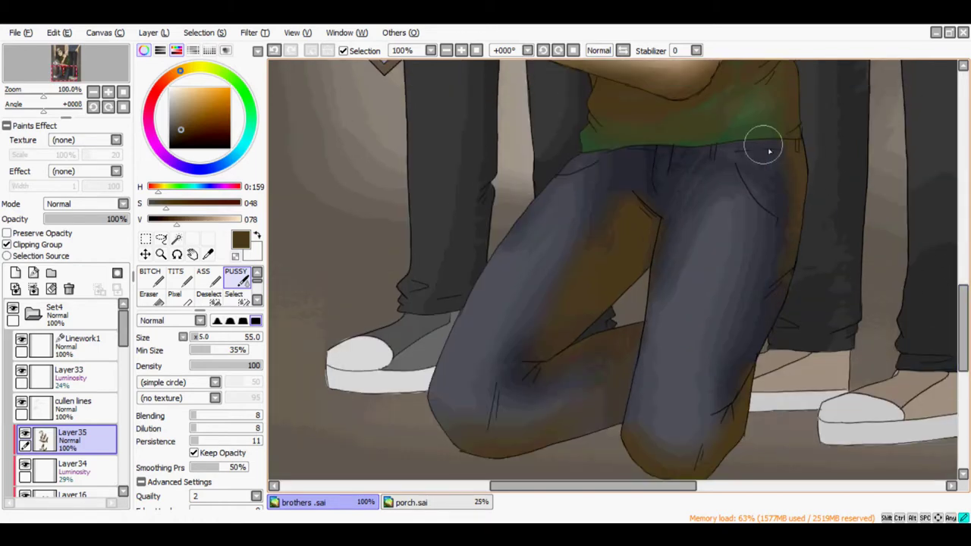
Set the shading layer, Layer35, to Multiply at 40% opacity.
scroll(765, 149, down, 1)
scroll(682, 227, up, 4)
scroll(83, 203, down, 1)
drag(114, 219, 92, 227)
scroll(894, 232, down, 4)
scroll(894, 232, up, 5)
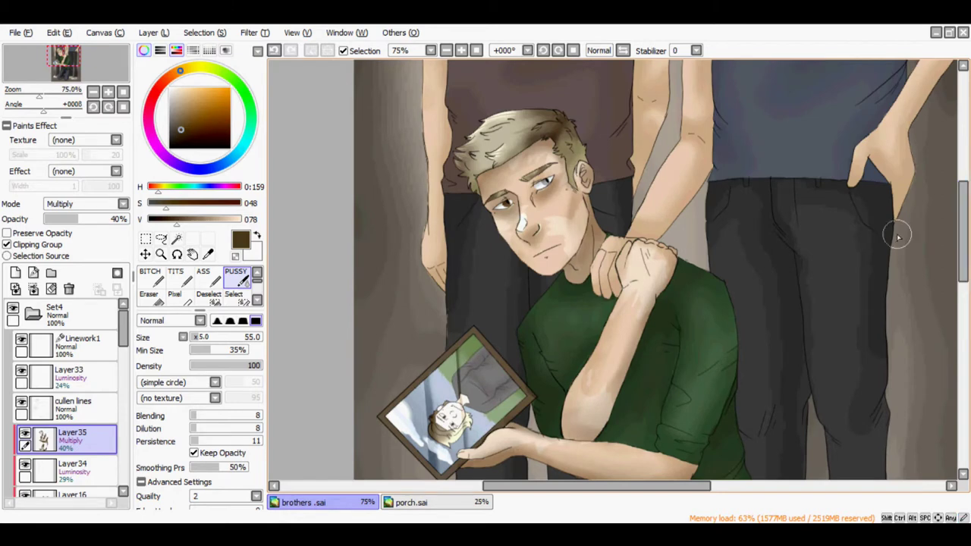
Add a clipped layer above Layer27 and shade the blue-shirted figure's arm, shirt edges and waistband with brown.
scroll(71, 324, down, 5)
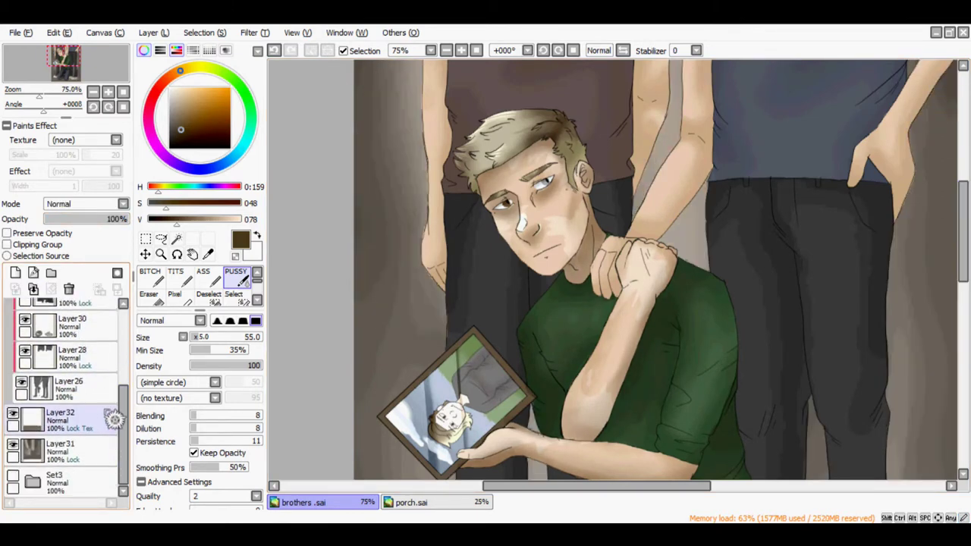
click(72, 393)
click(31, 274)
scroll(705, 217, up, 3)
mouse_move(704, 216)
mouse_down()
mouse_move(721, 205)
mouse_move(717, 347)
mouse_up()
drag(755, 303, 914, 274)
drag(907, 334, 944, 174)
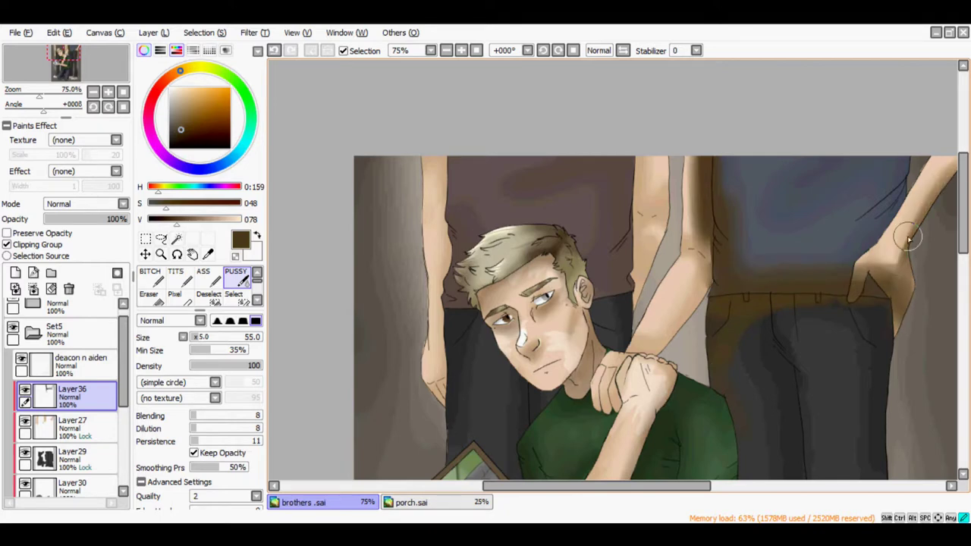
Clean up the shading on the blue-shirted figure's forearm with the eraser and shade the hand and hip with brown.
key(e)
drag(887, 280, 923, 200)
key(e)
mouse_move(910, 249)
mouse_down()
mouse_move(928, 206)
mouse_move(868, 235)
mouse_up()
drag(768, 302, 610, 235)
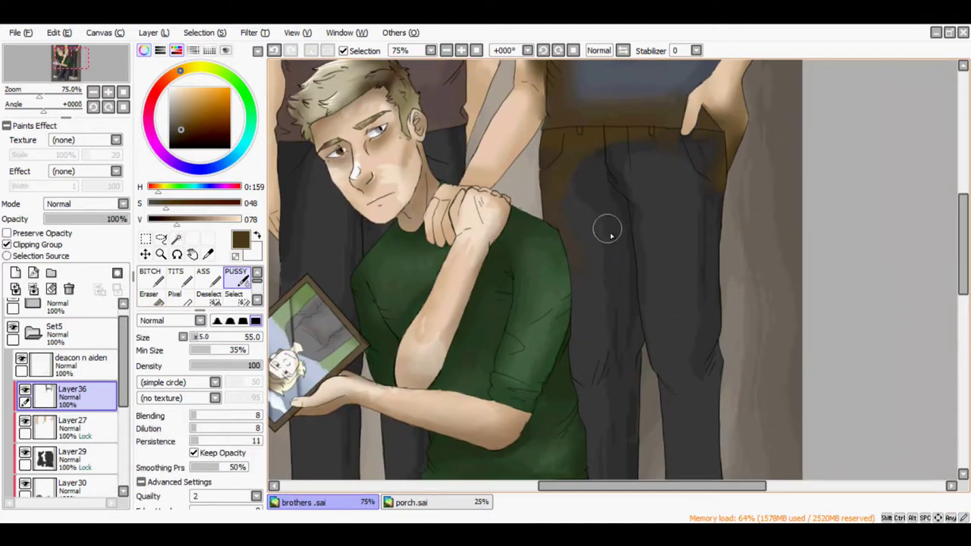
Shade the inner and outer edges of the blue-shirted figure's trouser legs and the shoes with brown on Layer36.
scroll(578, 405, down, 2)
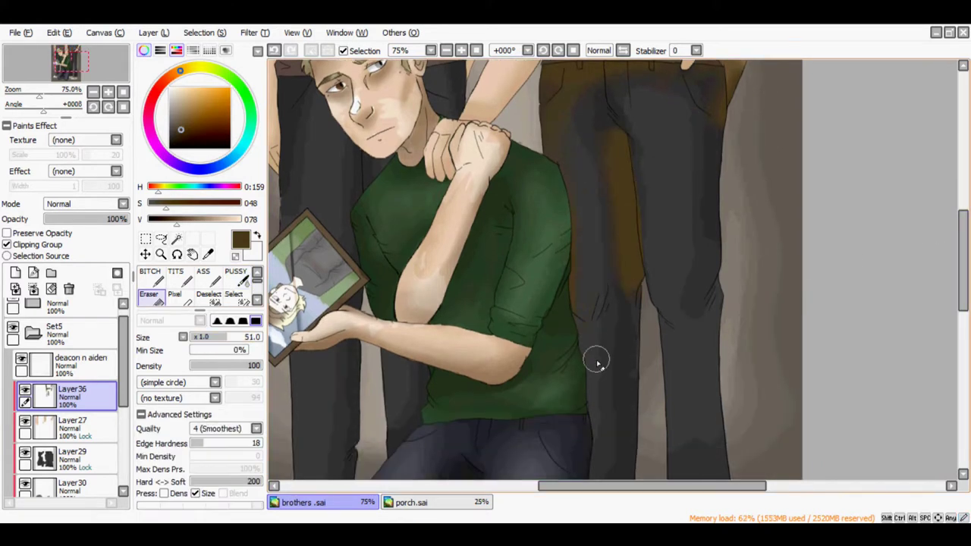
scroll(556, 165, down, 4)
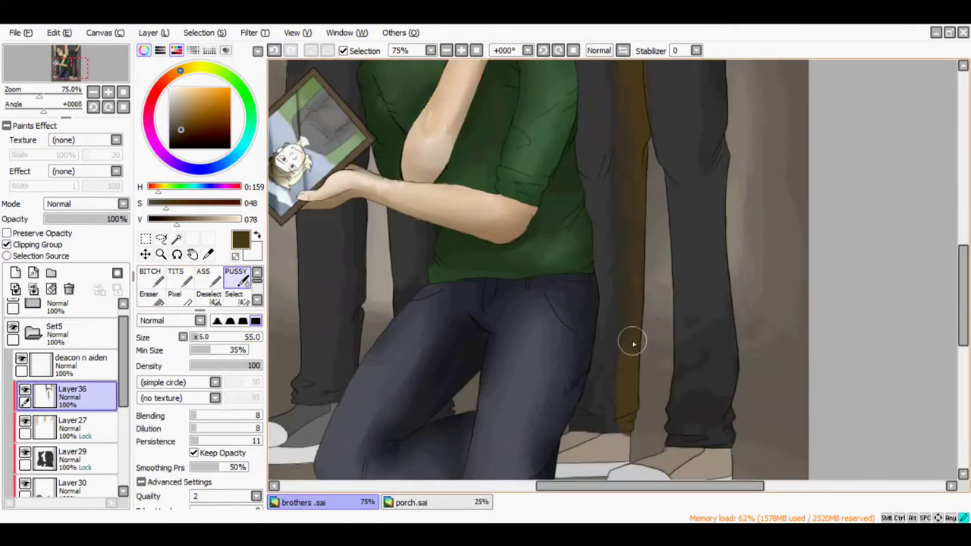
drag(602, 475, 641, 433)
scroll(641, 433, down, 3)
mouse_move(607, 394)
mouse_down()
mouse_move(733, 346)
mouse_move(706, 326)
mouse_up()
scroll(642, 388, up, 7)
drag(697, 144, 683, 204)
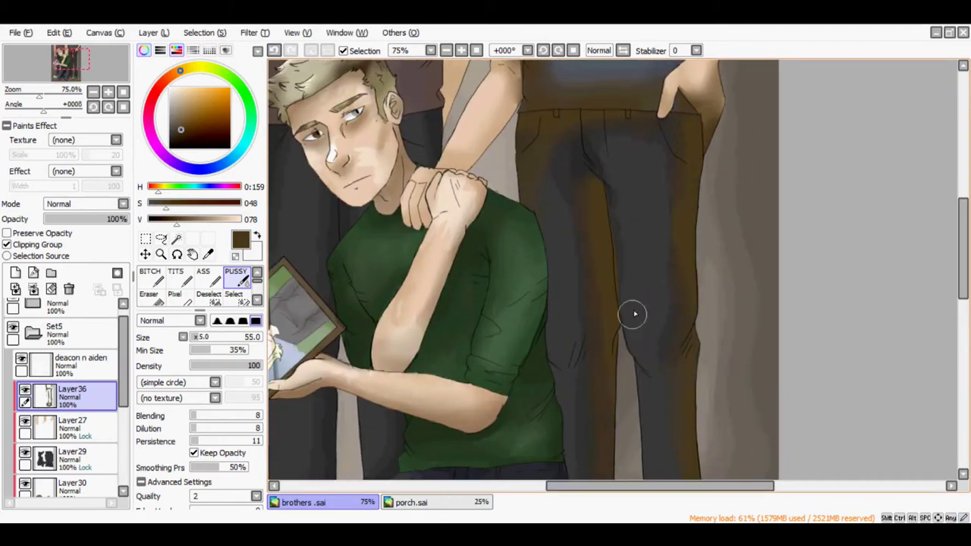
Shade the maroon-shirted figure's trousers, shirt edges and arm with brown on Layer36 and set the layer to Multiply at 54% opacity.
scroll(880, 283, down, 7)
scroll(503, 401, left, 5)
drag(531, 406, 591, 390)
scroll(698, 318, up, 5)
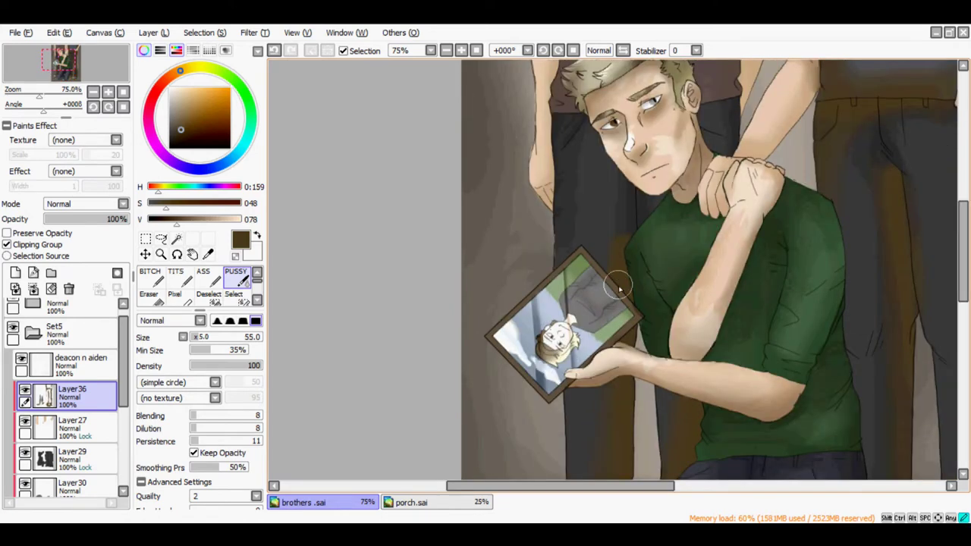
scroll(730, 182, up, 4)
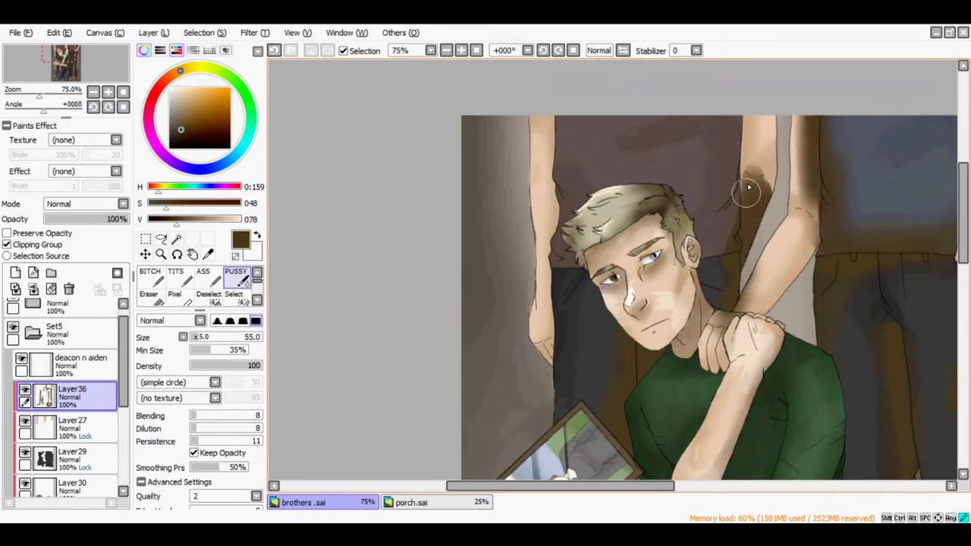
drag(565, 122, 590, 199)
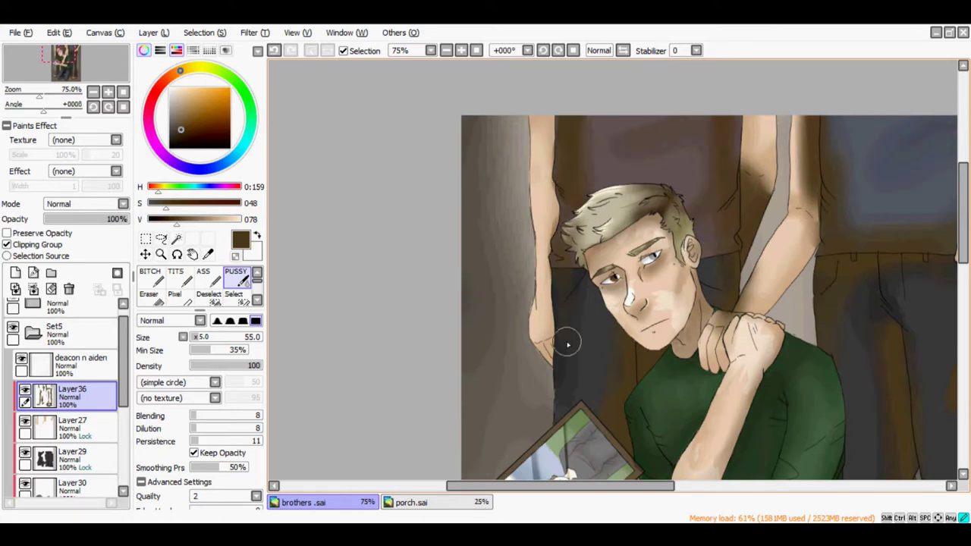
mouse_move(607, 292)
mouse_down()
mouse_move(542, 303)
mouse_move(565, 397)
mouse_up()
scroll(566, 397, down, 3)
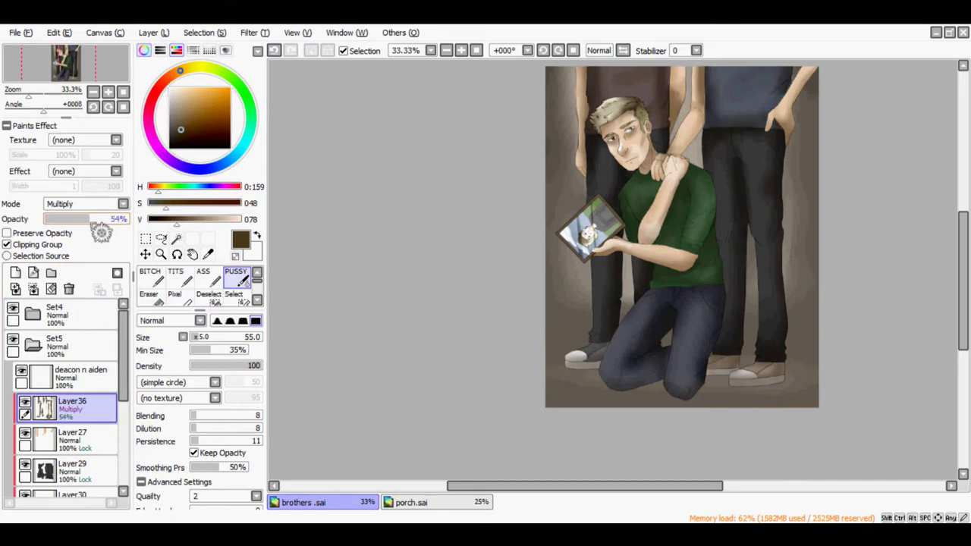
Paint an orange glow around the picture's edges on a new top layer with a size 500 brush and set it to Overlay at 28% opacity.
click(15, 272)
click(204, 94)
drag(228, 337, 278, 340)
mouse_move(592, 129)
mouse_down()
mouse_move(769, 152)
mouse_move(542, 297)
mouse_move(538, 404)
mouse_up()
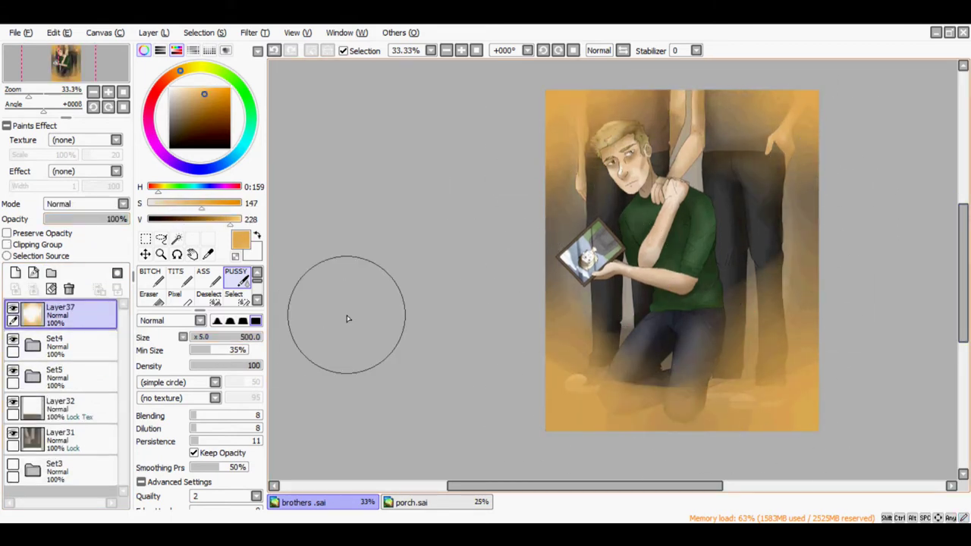
click(85, 203)
click(76, 252)
drag(119, 218, 69, 218)
Paint soft white light over the seated man on another new top layer, change its blending mode and set its opacity to 11%.
click(16, 272)
drag(242, 336, 220, 337)
key(x)
mouse_move(652, 163)
mouse_down()
mouse_move(686, 190)
mouse_move(668, 204)
mouse_move(683, 220)
mouse_up()
click(85, 203)
click(101, 219)
drag(101, 218, 51, 218)
Add a layer above Layer32, paint a dark orange-brown tone across the background behind the figures, and change its blending mode and opacity.
click(145, 254)
drag(965, 274, 966, 292)
click(16, 272)
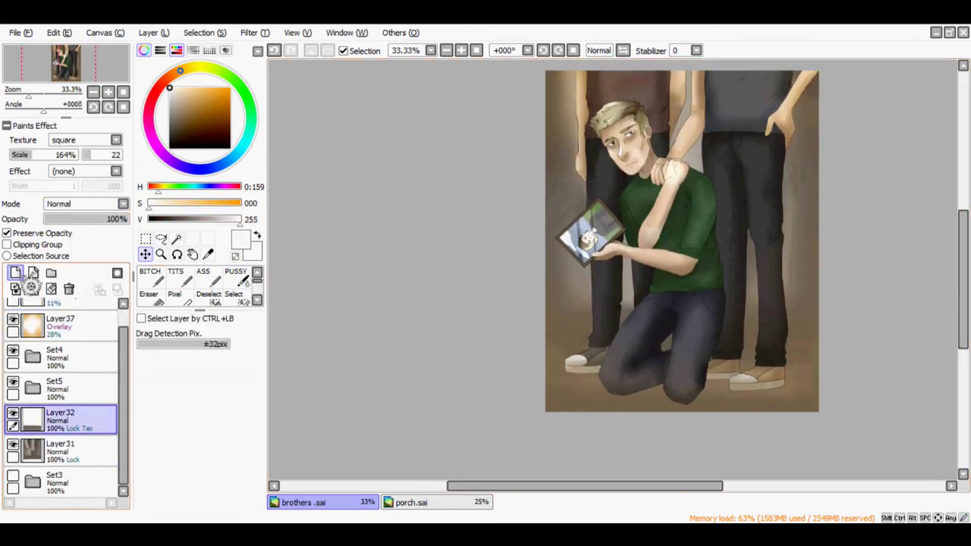
click(210, 124)
click(235, 280)
mouse_move(577, 99)
mouse_down()
mouse_move(804, 106)
mouse_move(778, 216)
mouse_up()
click(85, 203)
click(76, 225)
drag(121, 219, 90, 218)
scroll(799, 266, down, 2)
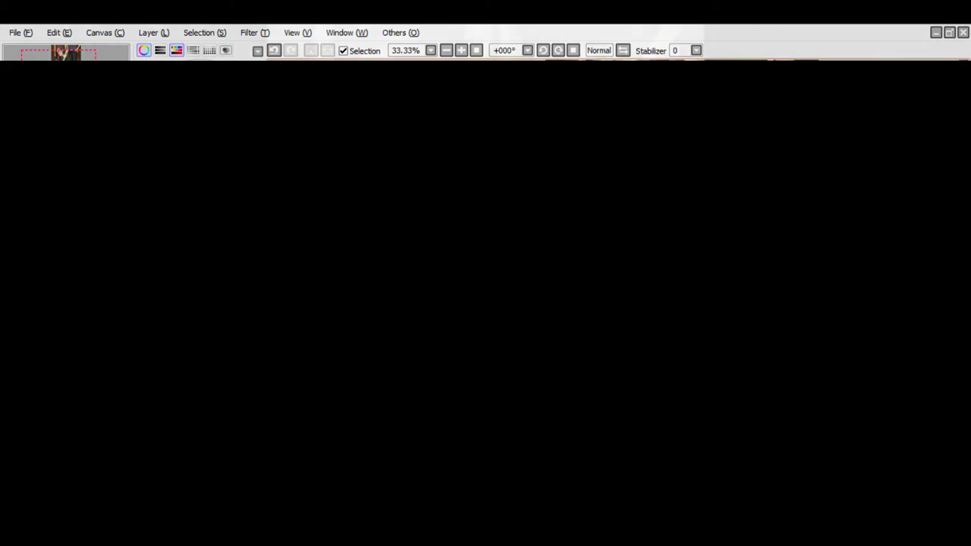